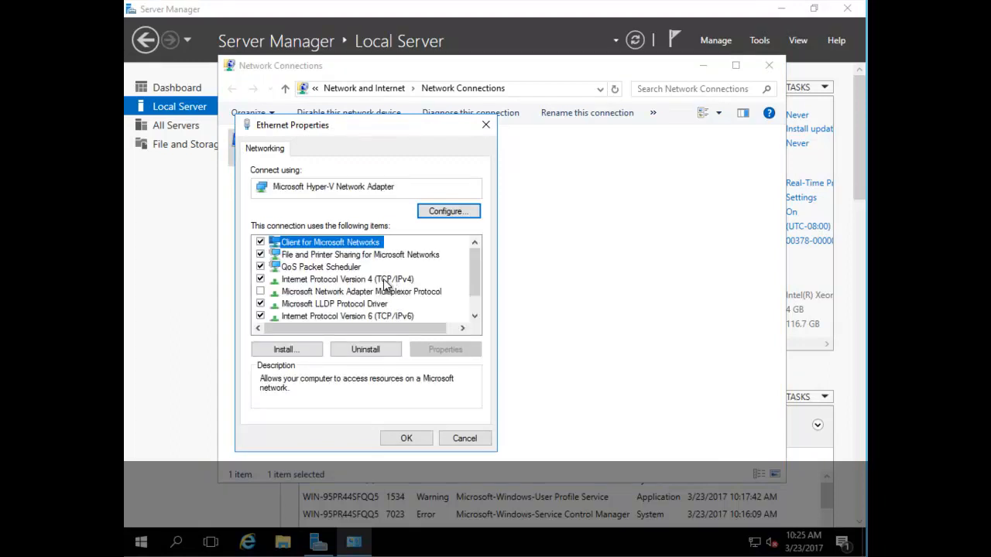
Step: Set Ethernet IPv4 to static 192.168.1.51/255.255.255.0, gateway 192.168.1.1, DNS 192.168.1.51
double_click(384, 280)
click(327, 284)
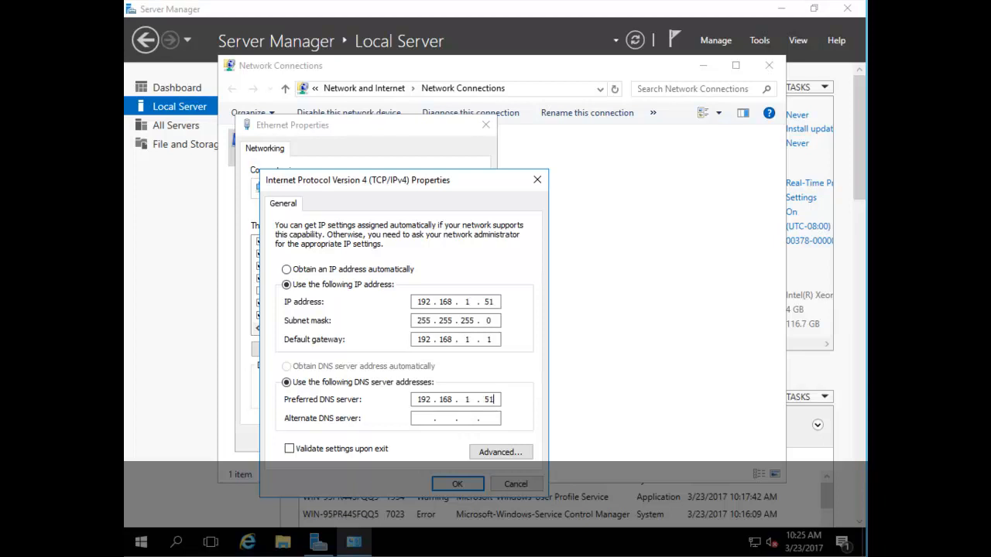
click(455, 483)
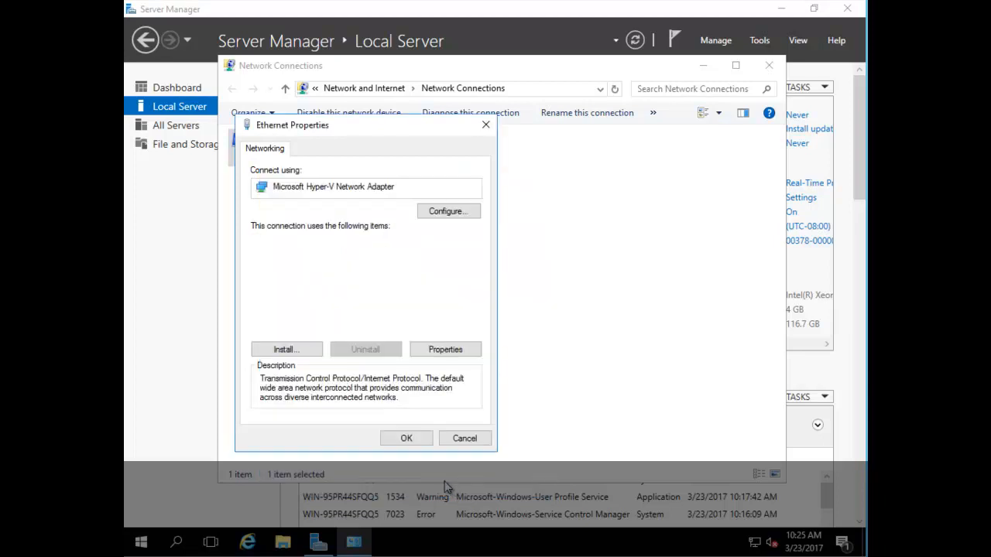
click(416, 440)
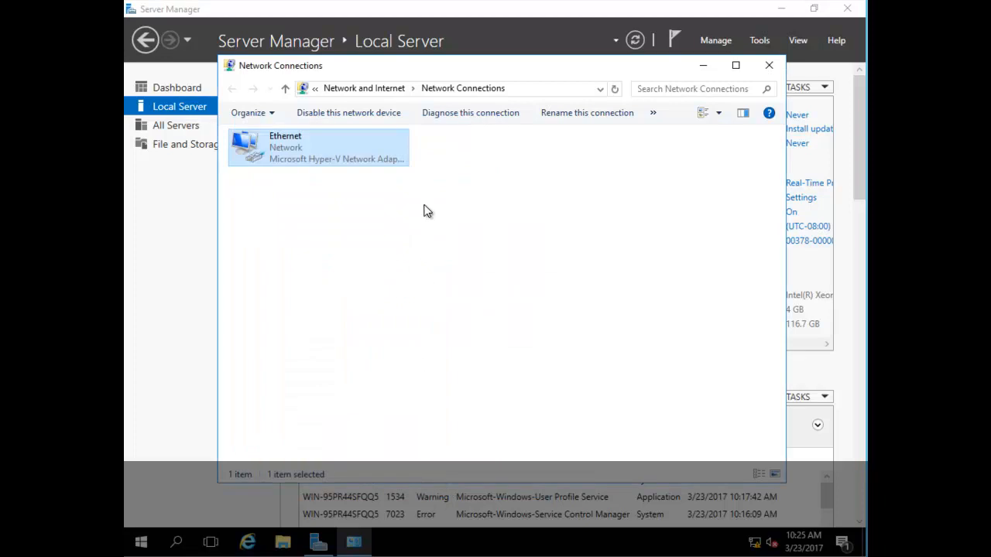
Step: Close the Network Connections window and dismiss the product key prompt
click(769, 66)
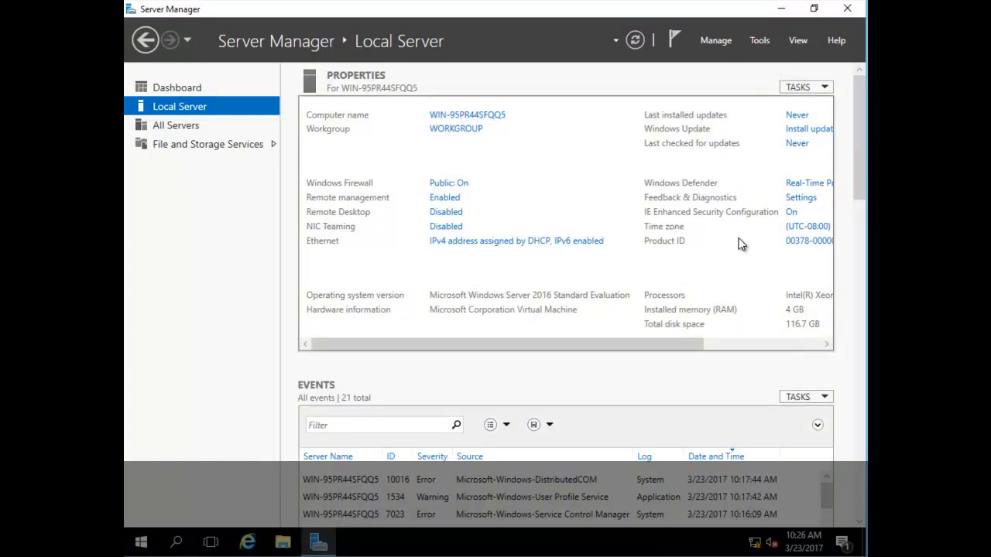
click(800, 243)
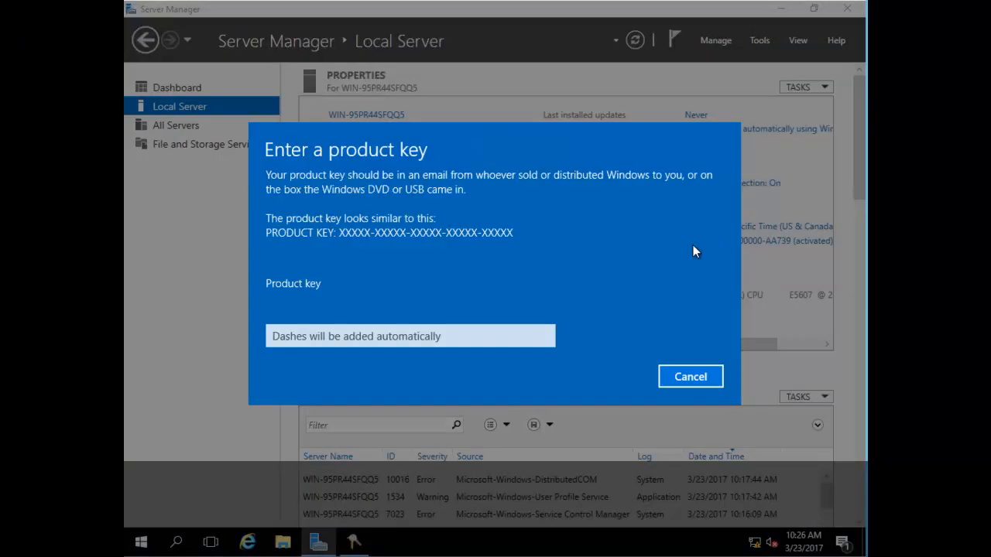
click(679, 376)
Step: Change the server's time zone to (UTC+06:00) Dhaka
click(734, 229)
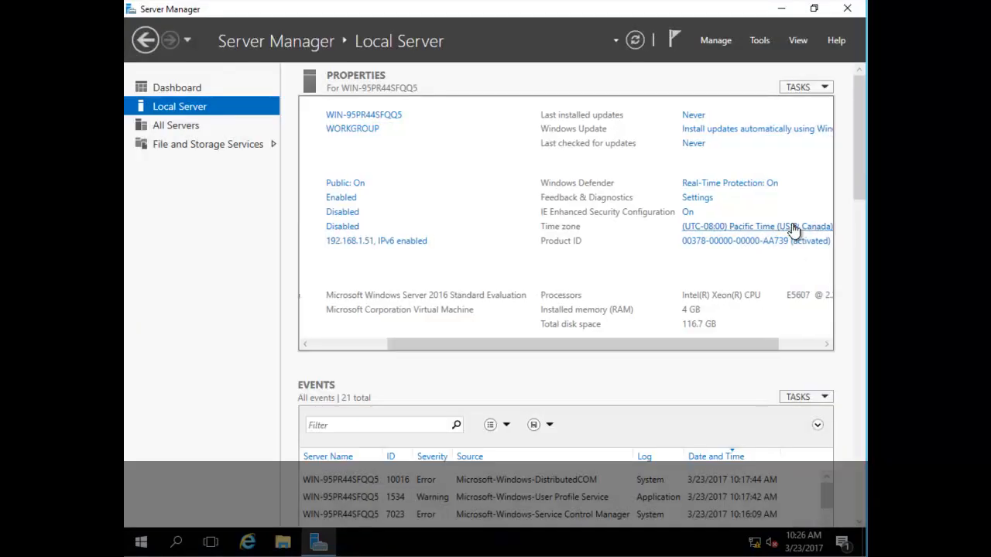
click(430, 250)
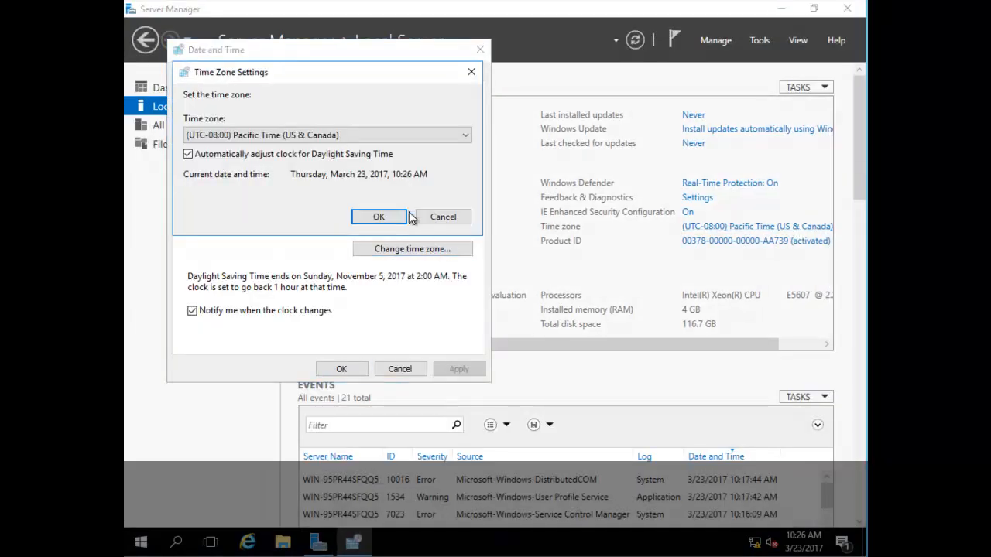
click(413, 139)
drag(468, 232, 465, 381)
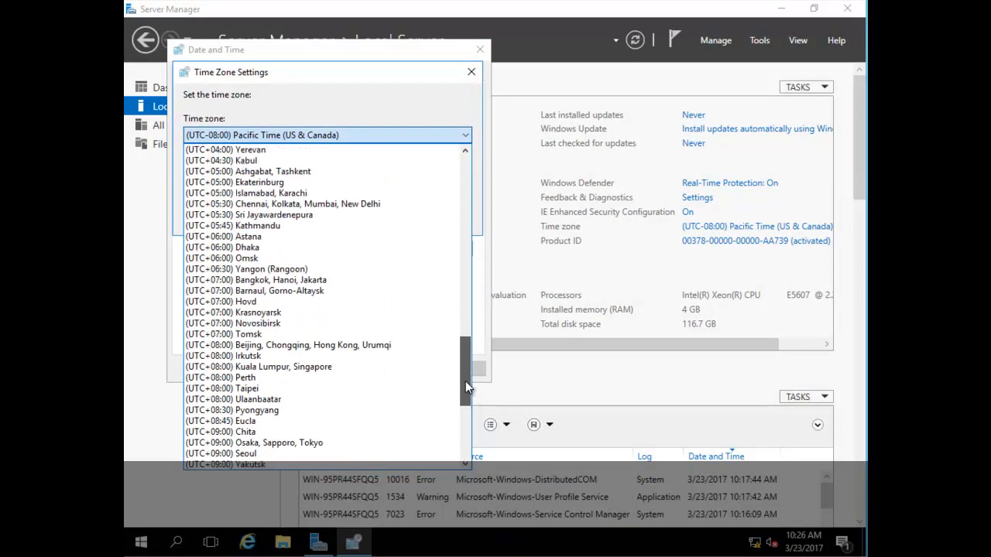
click(269, 248)
click(379, 217)
click(344, 369)
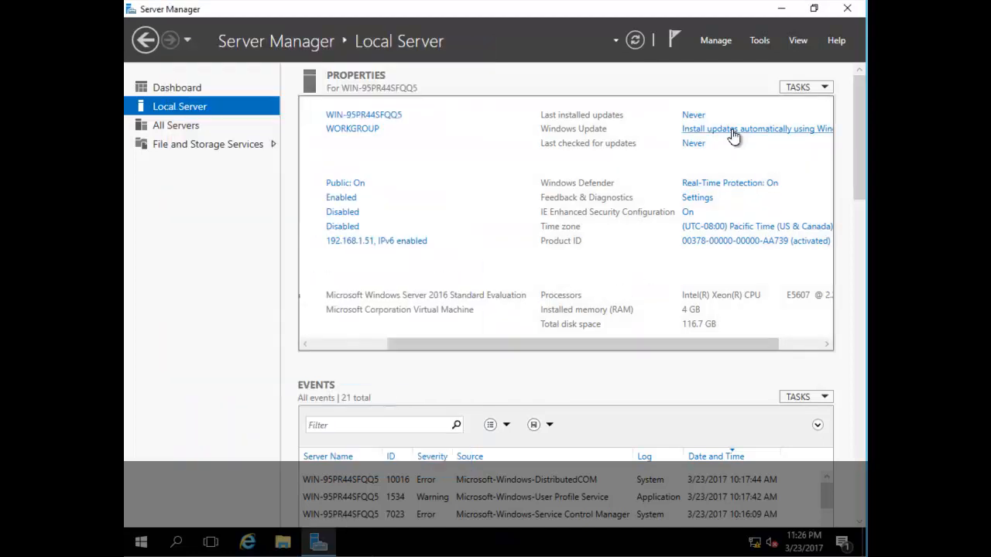
Step: Allow remote connections to this server, then refresh and close Server Manager
drag(622, 345, 470, 341)
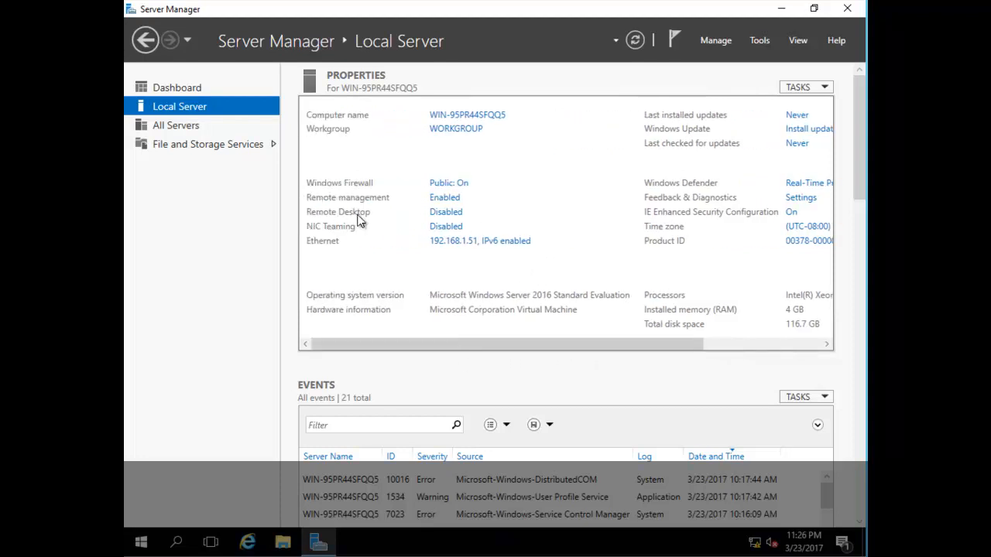
click(446, 219)
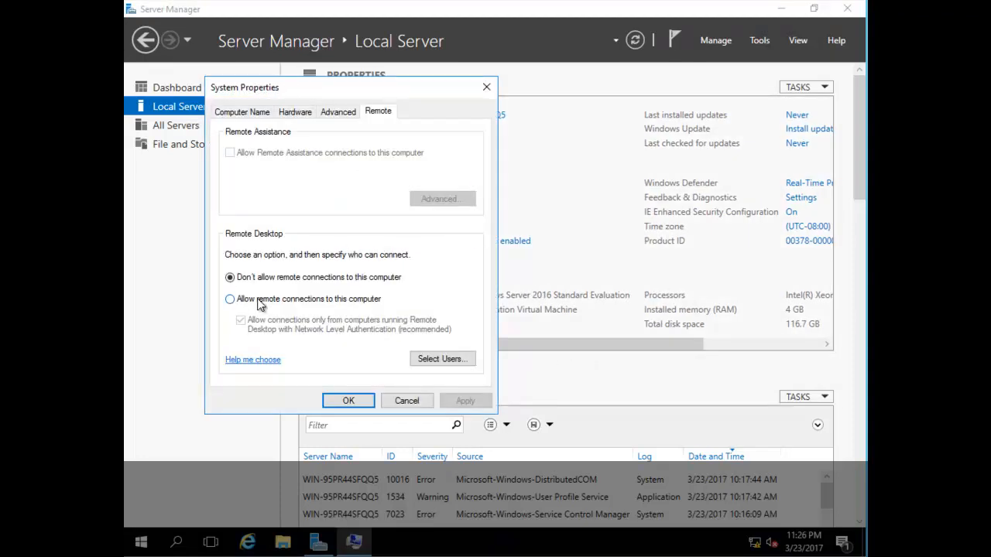
click(262, 299)
click(354, 247)
click(464, 400)
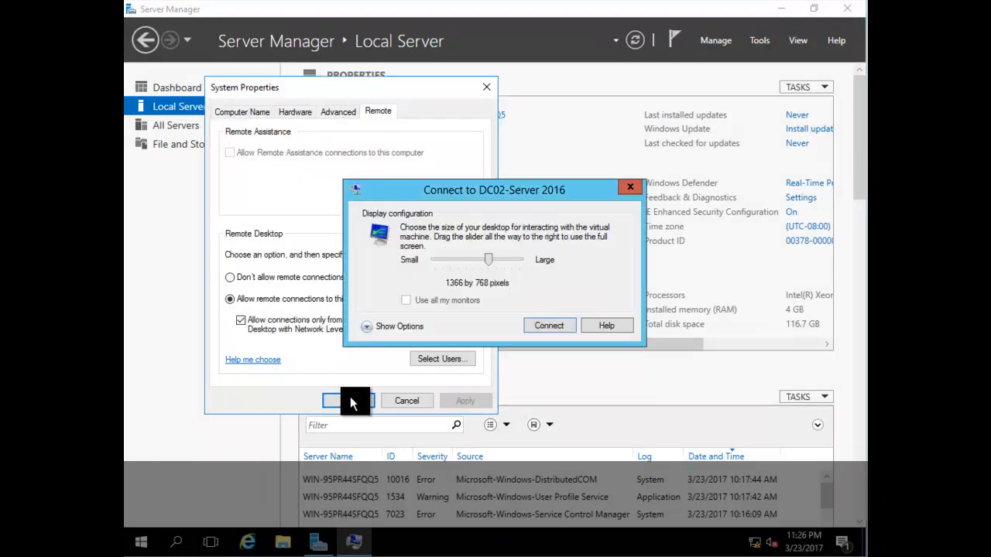
click(629, 187)
click(356, 399)
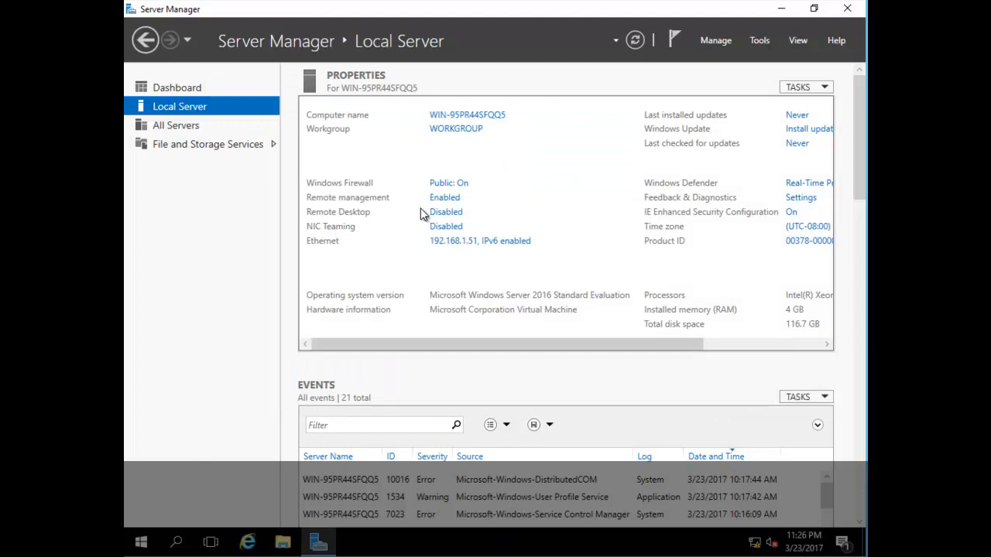
click(635, 40)
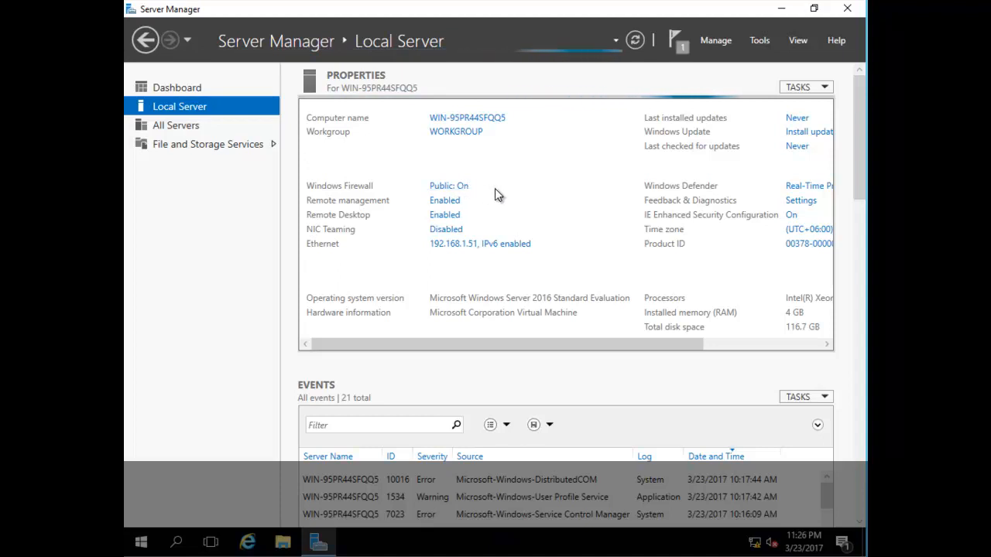
click(849, 10)
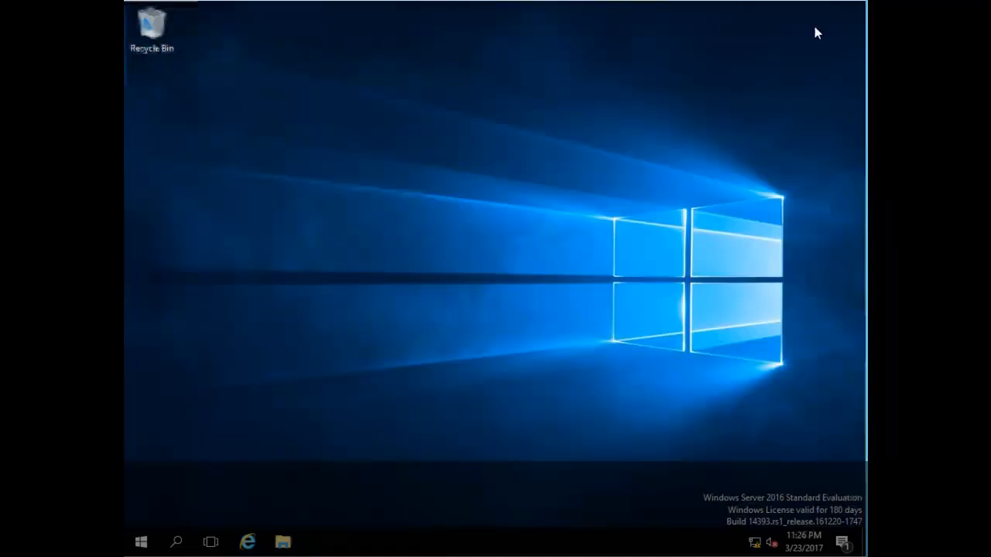
Step: Restart the server from the Start button's power-user menu
right_click(142, 541)
mouse_move(295, 494)
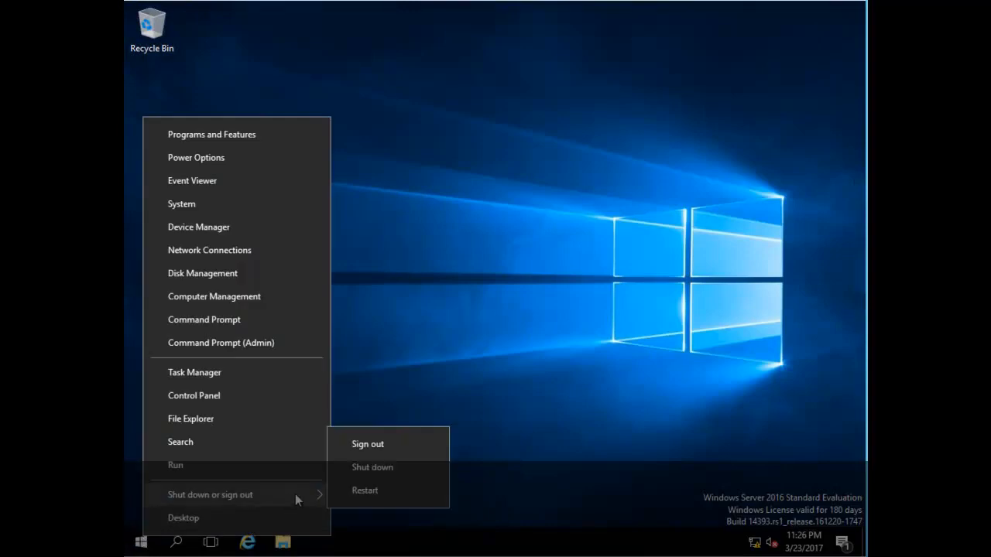
click(376, 491)
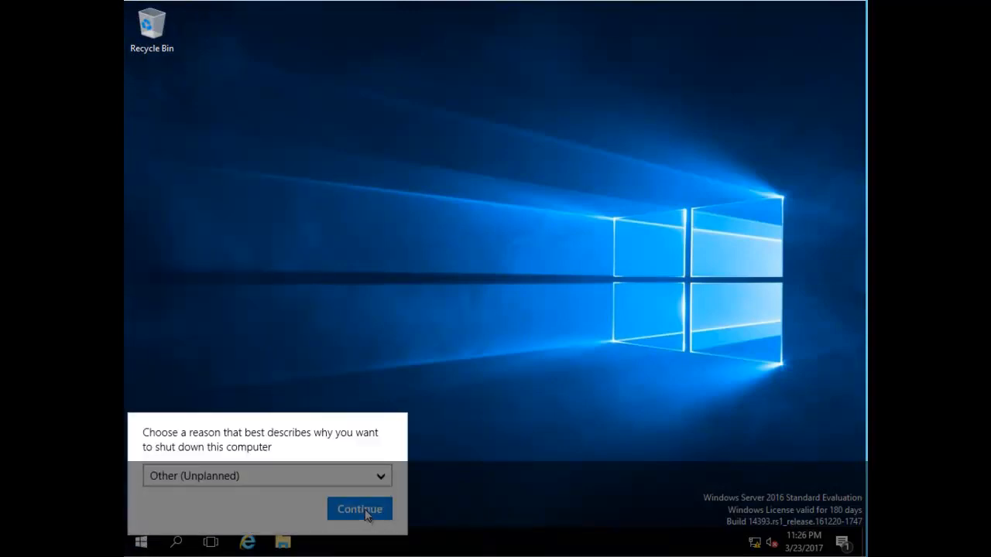
click(364, 513)
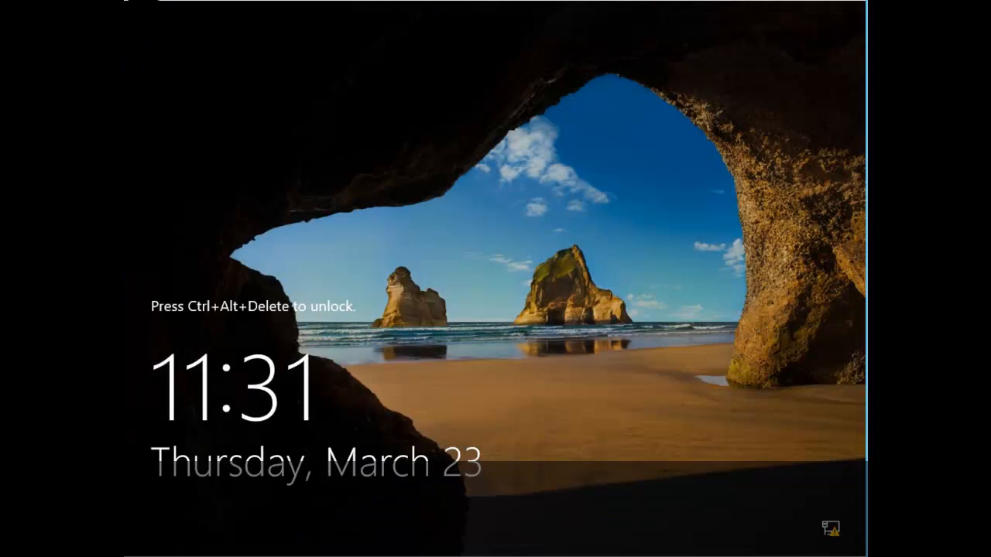
Step: Sign back in as the administrator with the account password
click(147, 27)
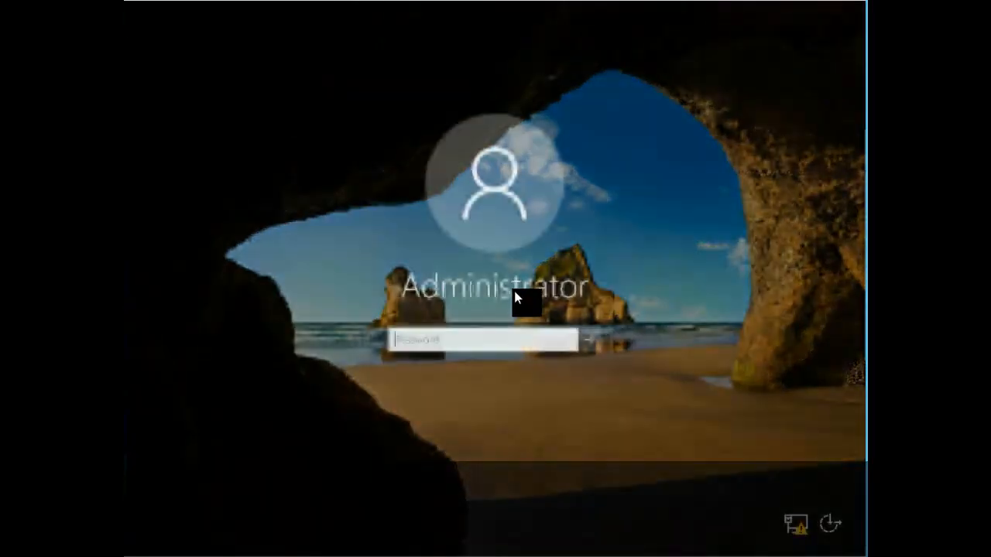
click(475, 341)
text(••••••••••)
key(Return)
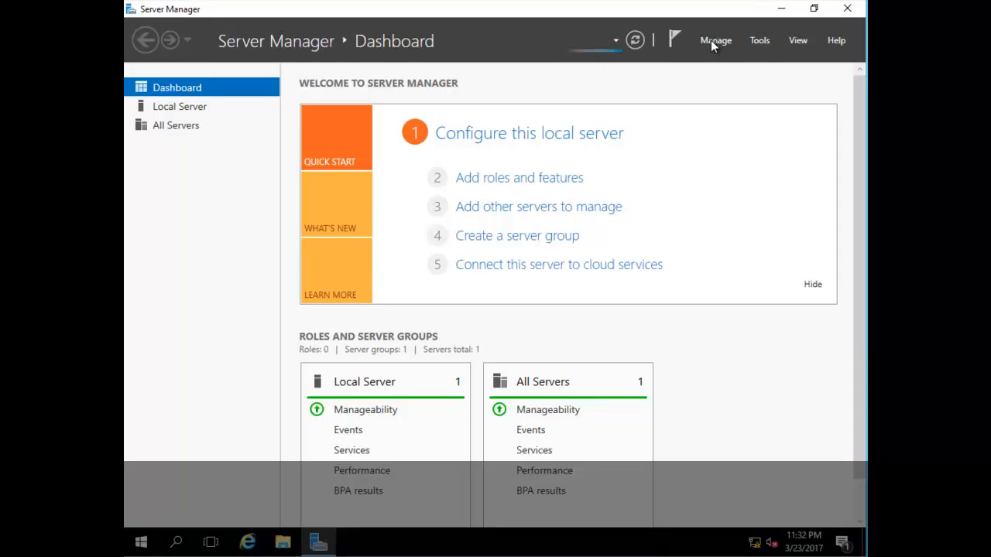
Step: Start a role-based Add Roles and Features installation targeting DC02
click(714, 41)
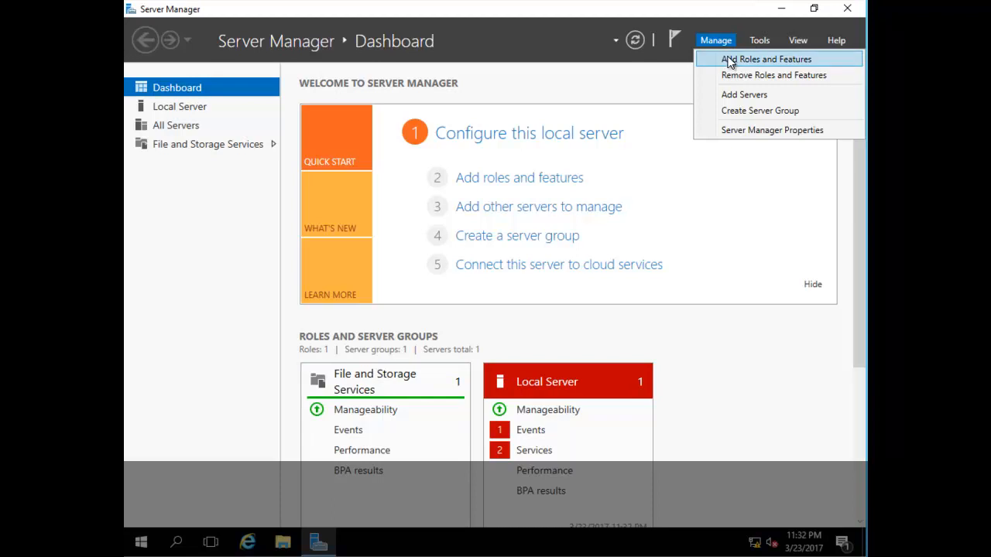
click(739, 65)
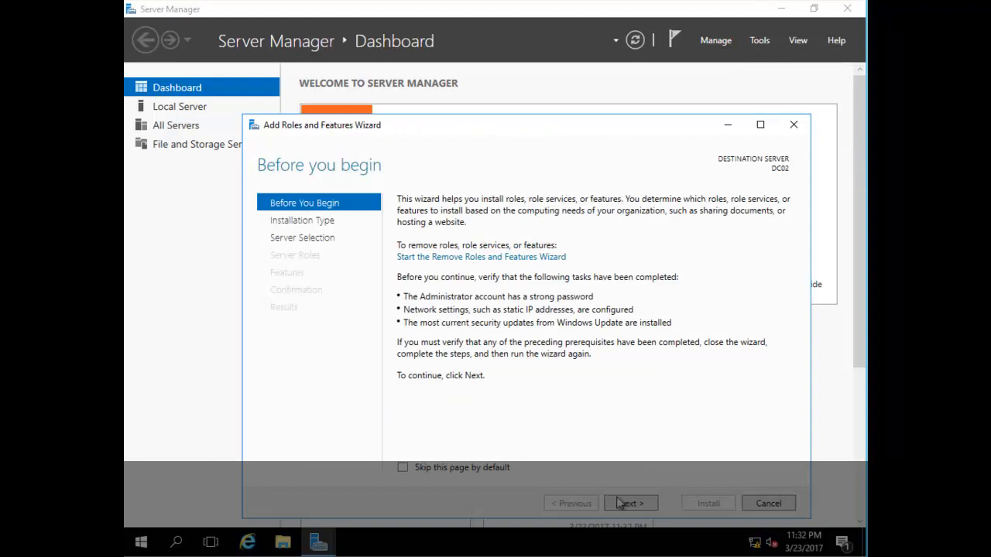
click(629, 503)
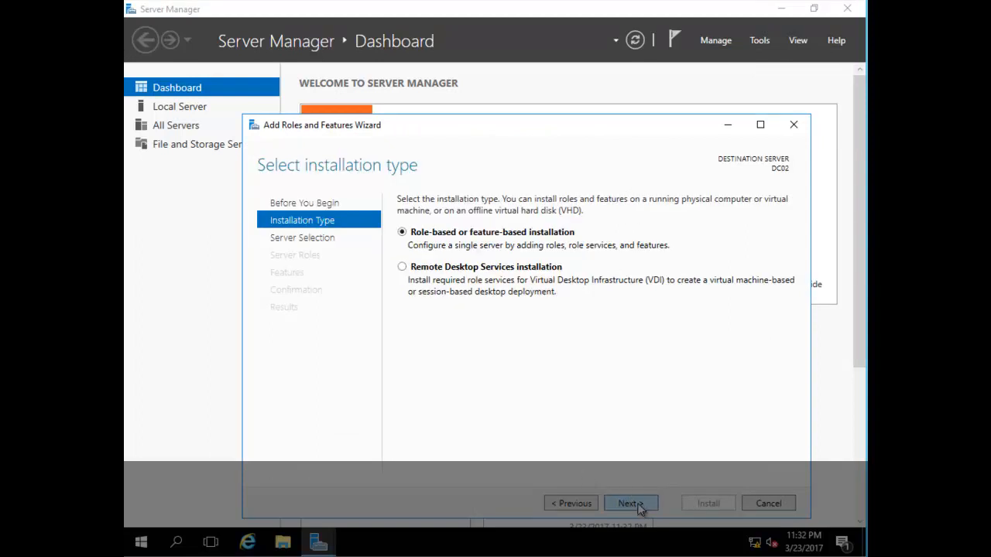
click(636, 502)
click(631, 499)
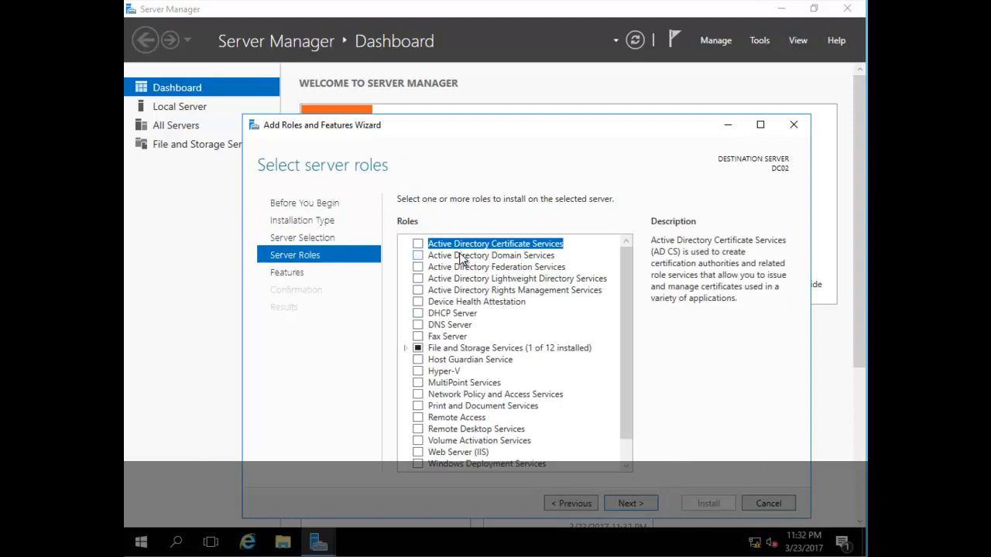
Step: Select Active Directory Domain Services with its required features and .NET Framework 3.5 Features
click(419, 256)
click(573, 455)
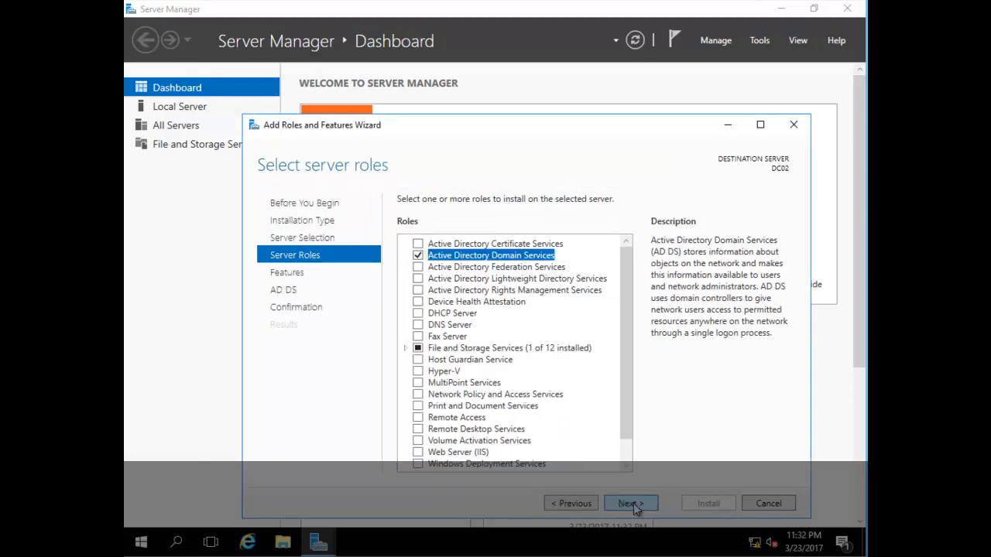
click(631, 503)
click(418, 244)
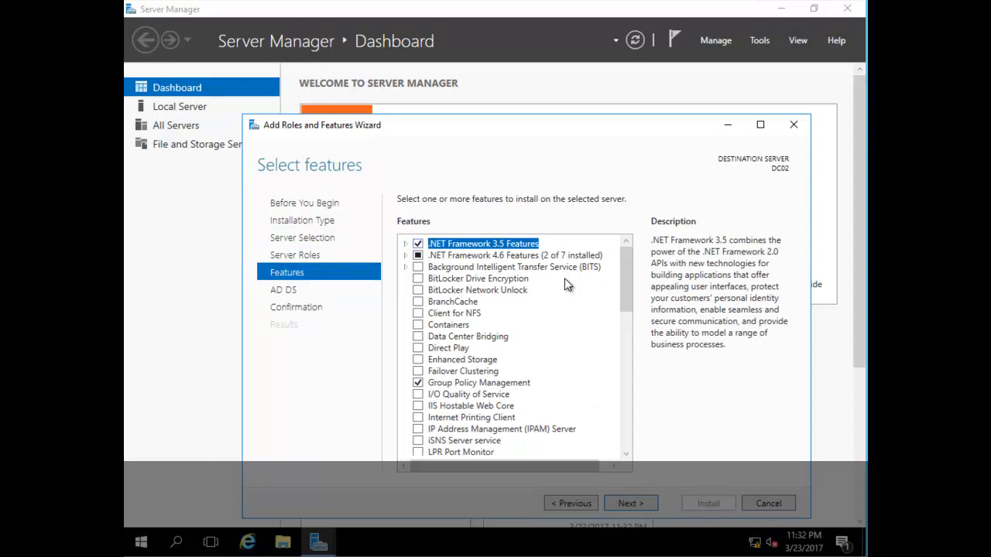
click(631, 504)
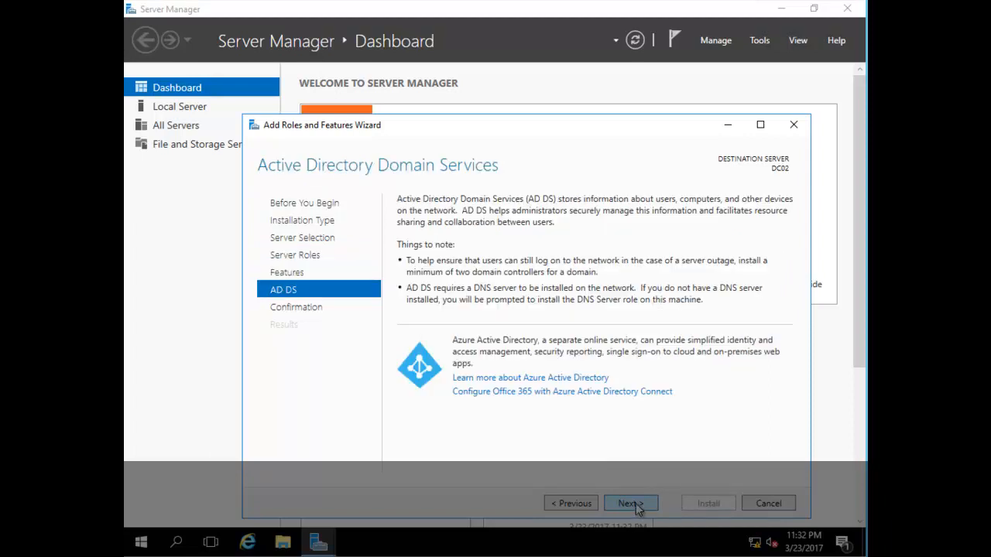
click(571, 503)
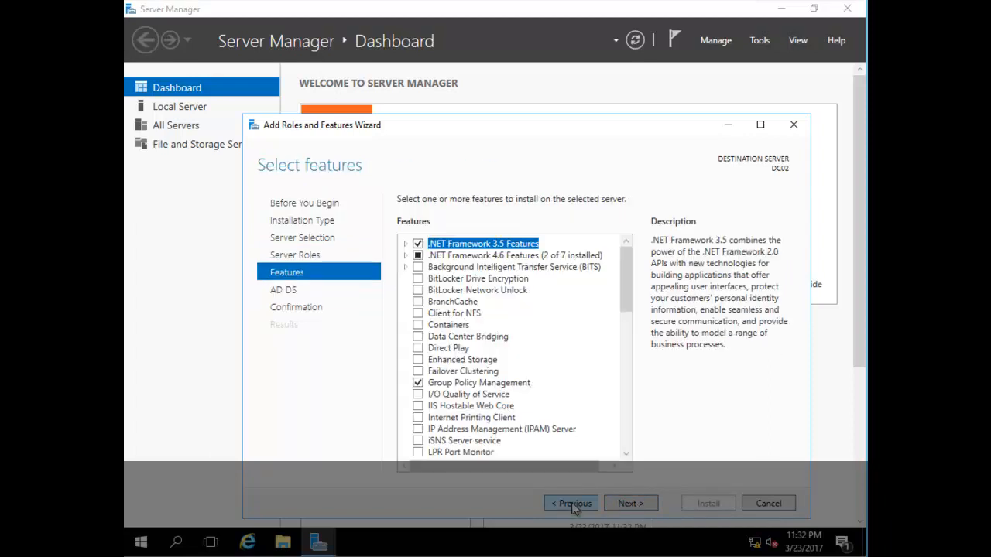
click(630, 507)
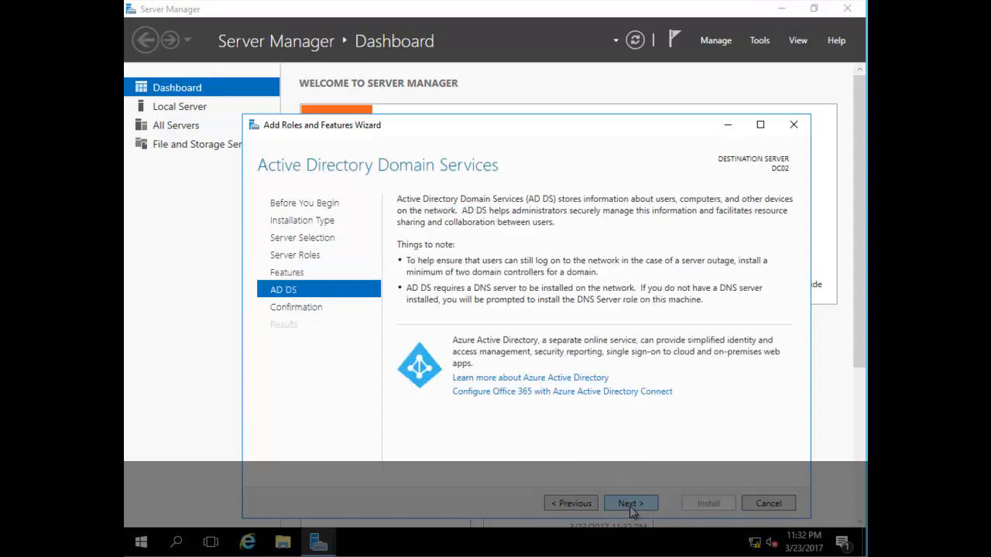
click(632, 504)
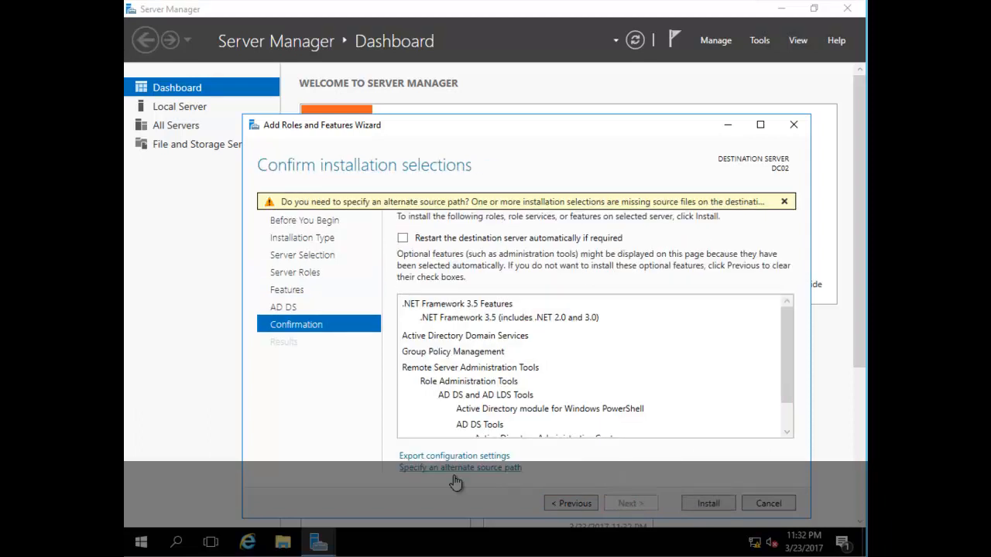
Step: In File Explorer, browse DVD Drive (E:) to sources\sxs and copy its path
click(290, 542)
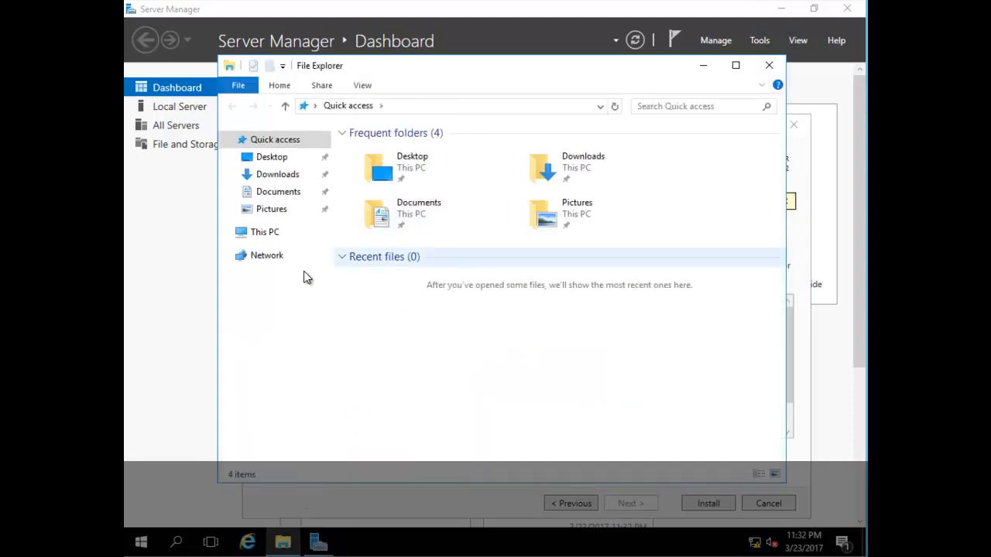
click(226, 233)
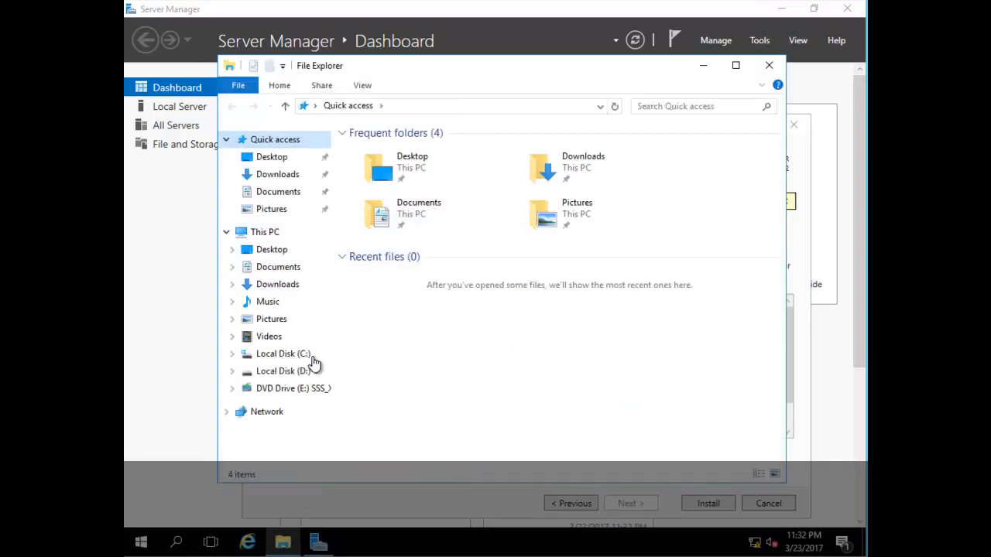
click(287, 391)
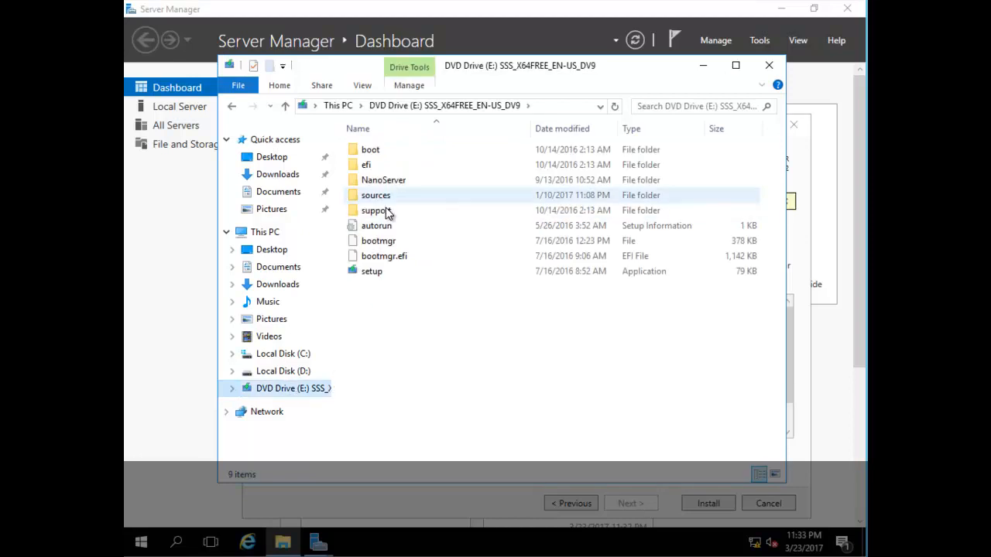
click(387, 212)
double_click(387, 212)
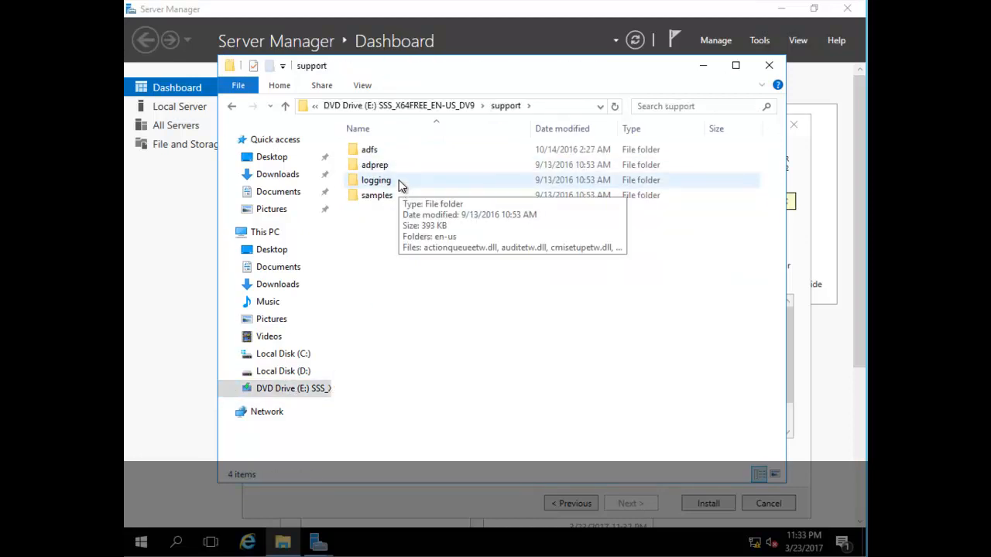
key(BackSpace)
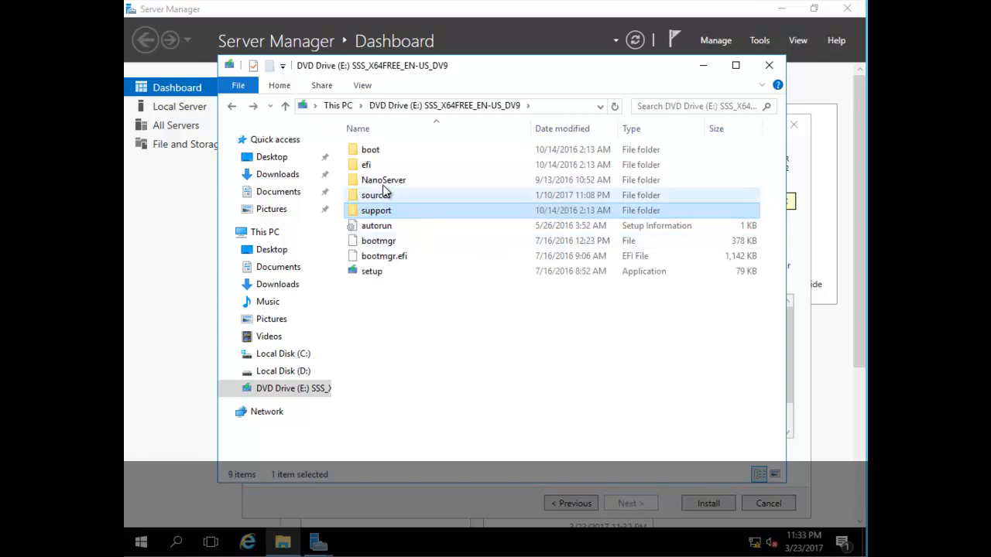
double_click(381, 199)
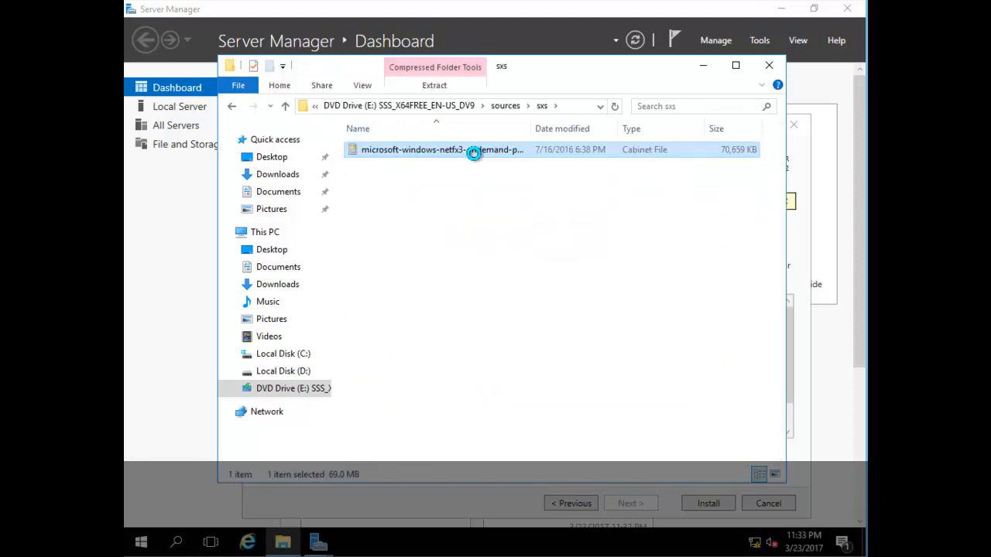
click(577, 106)
key(ctrl+c)
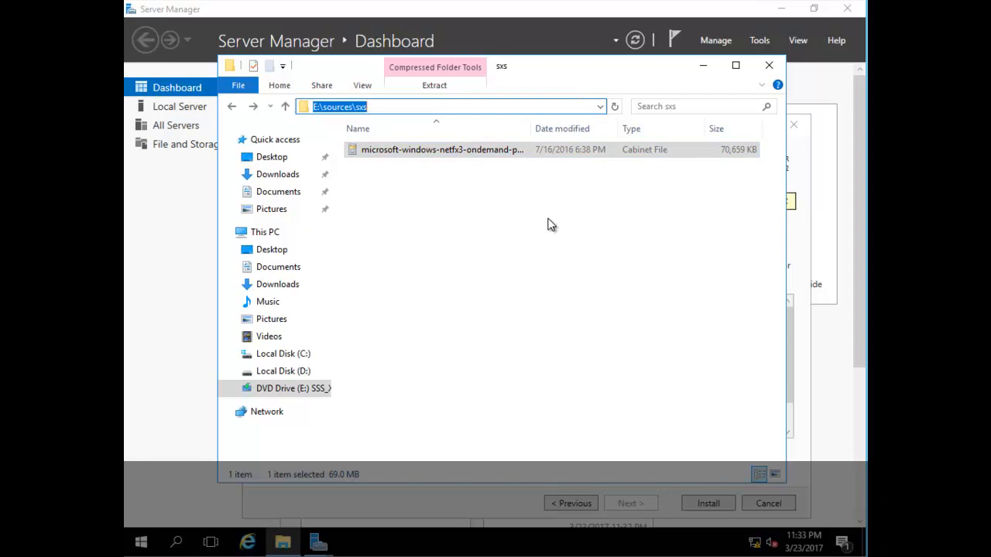
click(533, 249)
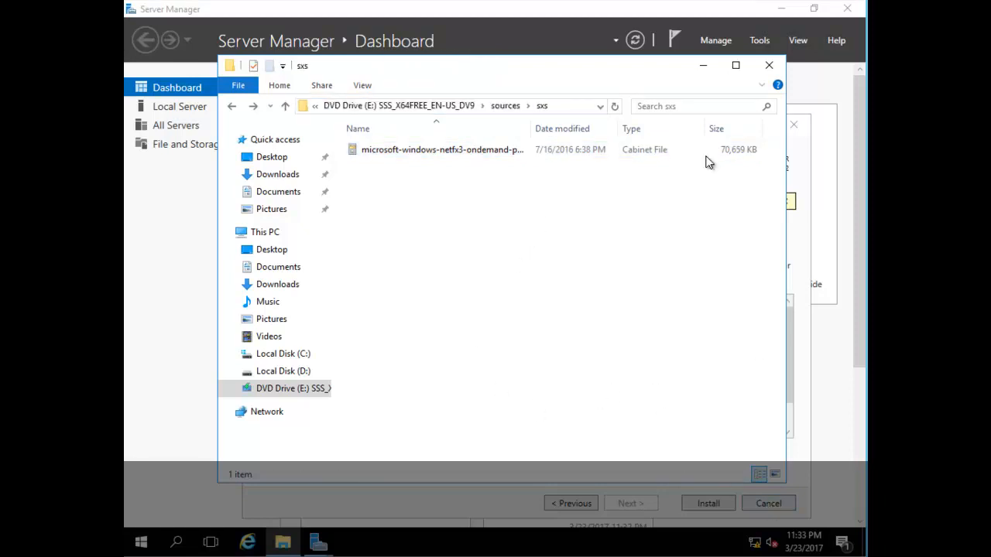
click(704, 66)
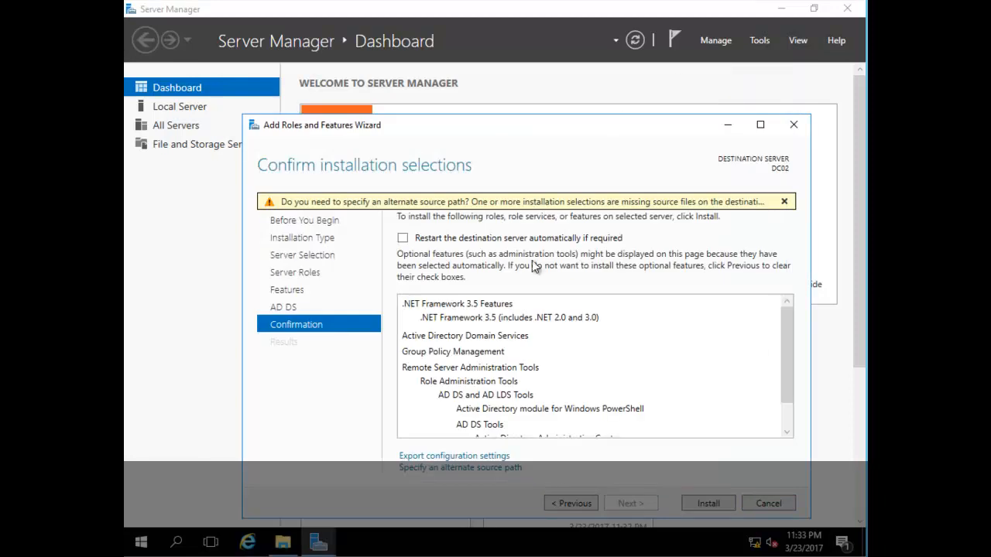
Step: Use E:\sources\sxs as the alternate source path and install the roles and features
click(468, 468)
click(273, 363)
key(ctrl+v)
click(524, 386)
click(706, 503)
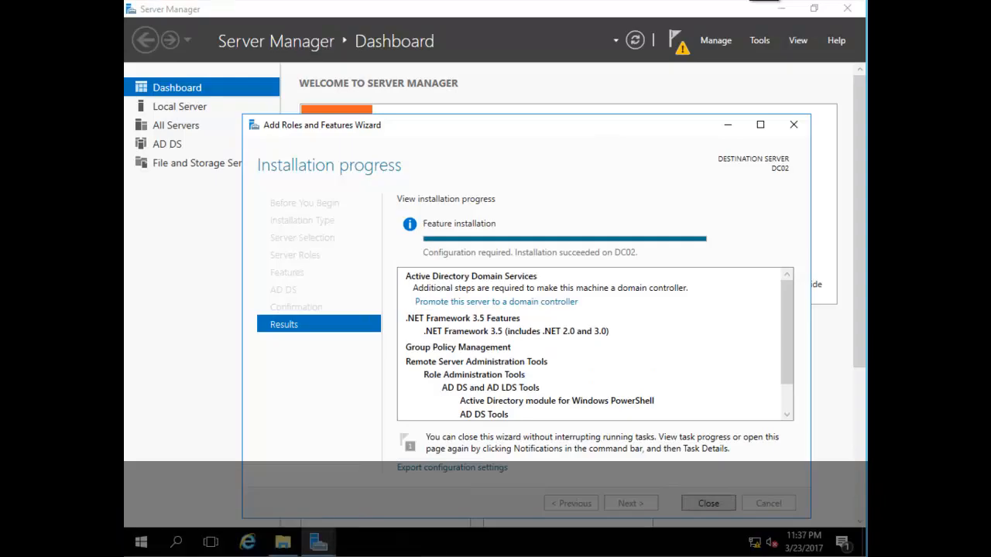
click(708, 503)
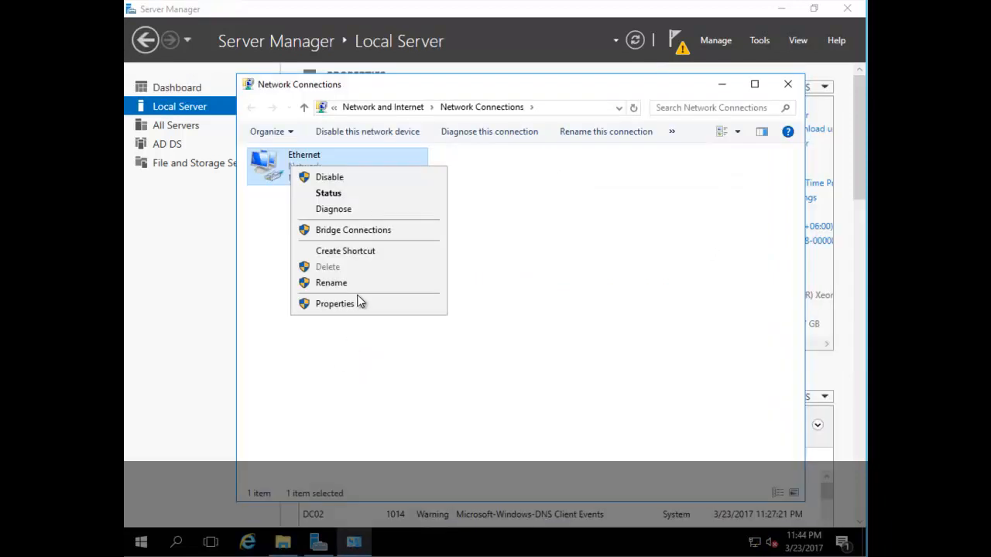
Step: Make the Ethernet adapter's preferred DNS server 192.168.1.50 and apply the settings
click(358, 305)
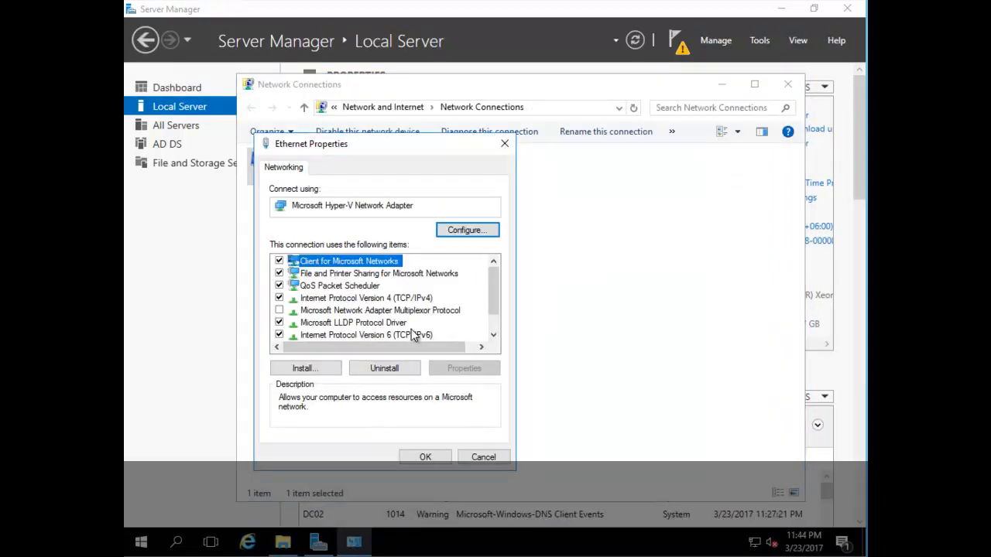
double_click(393, 303)
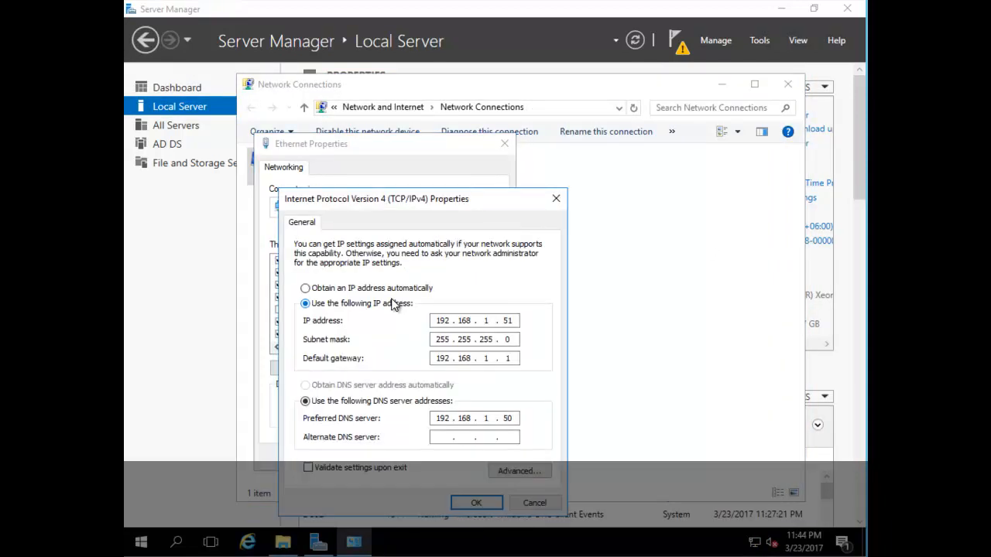
double_click(510, 418)
click(476, 503)
click(426, 458)
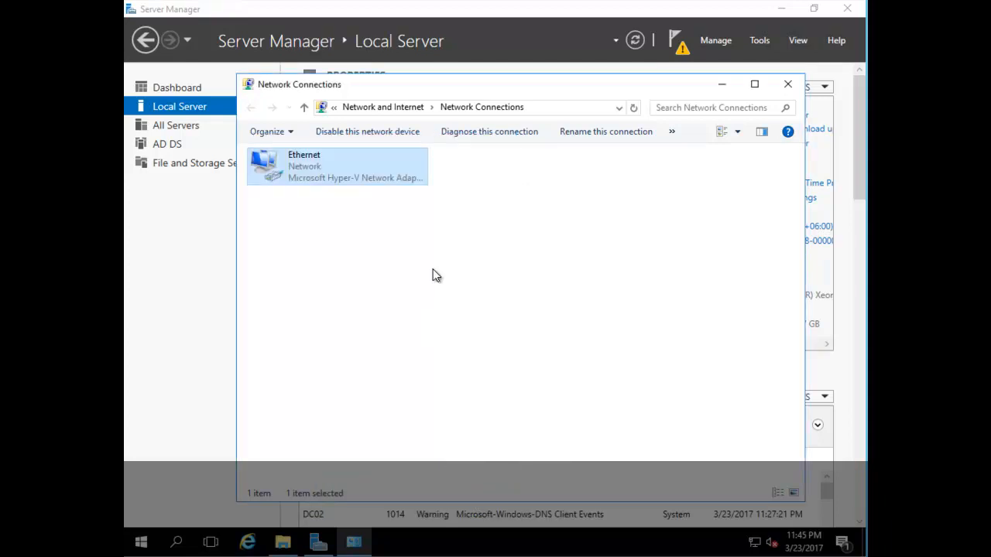
Step: Begin promoting the server as a domain controller for the existing domain zdomainbd.com
click(787, 84)
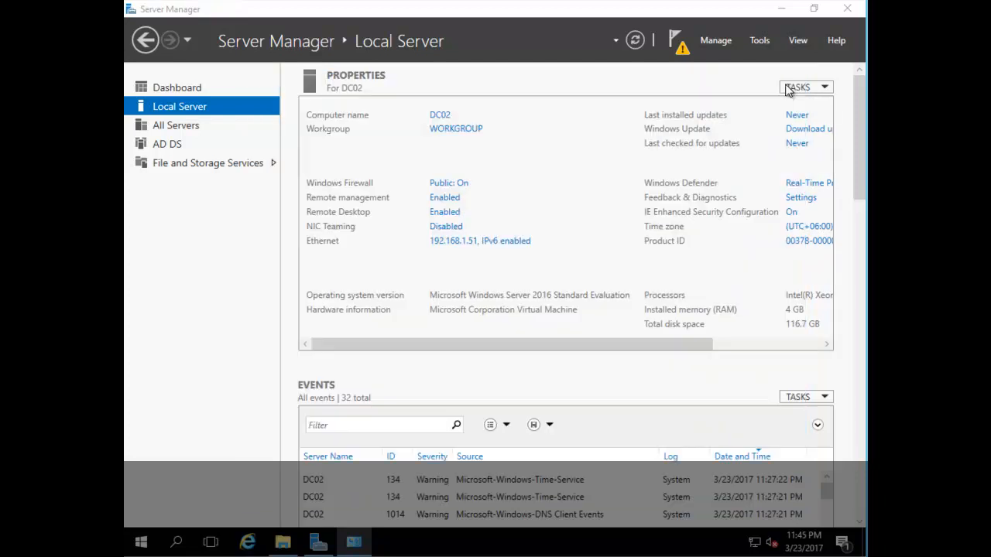
click(676, 42)
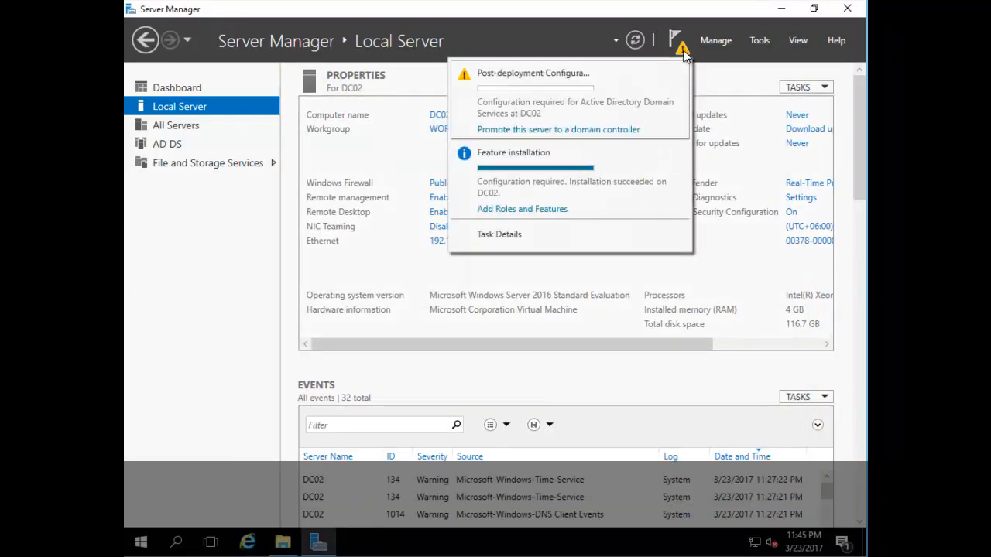
click(545, 130)
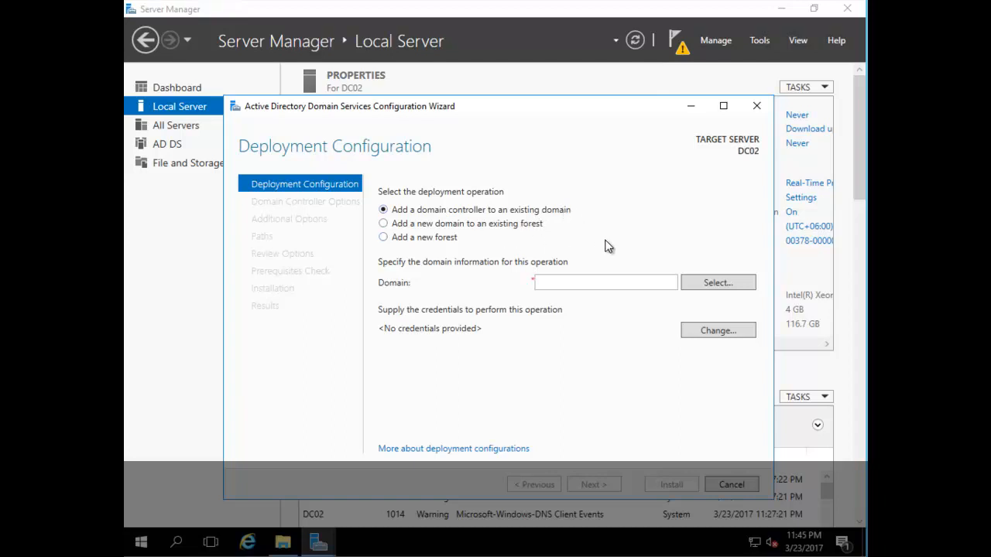
click(553, 281)
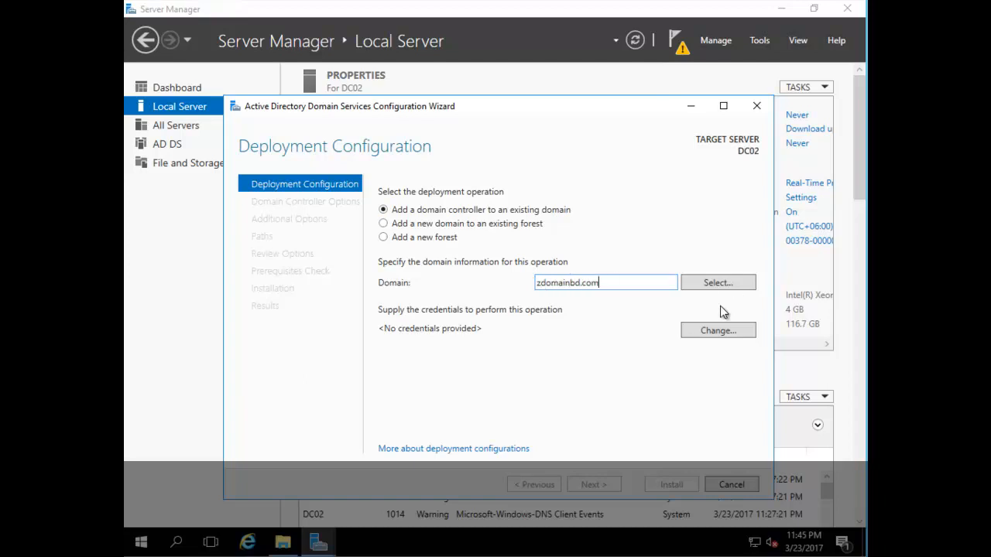
Step: Supply zdomainbd\administrator and its password as the deployment credentials
click(710, 337)
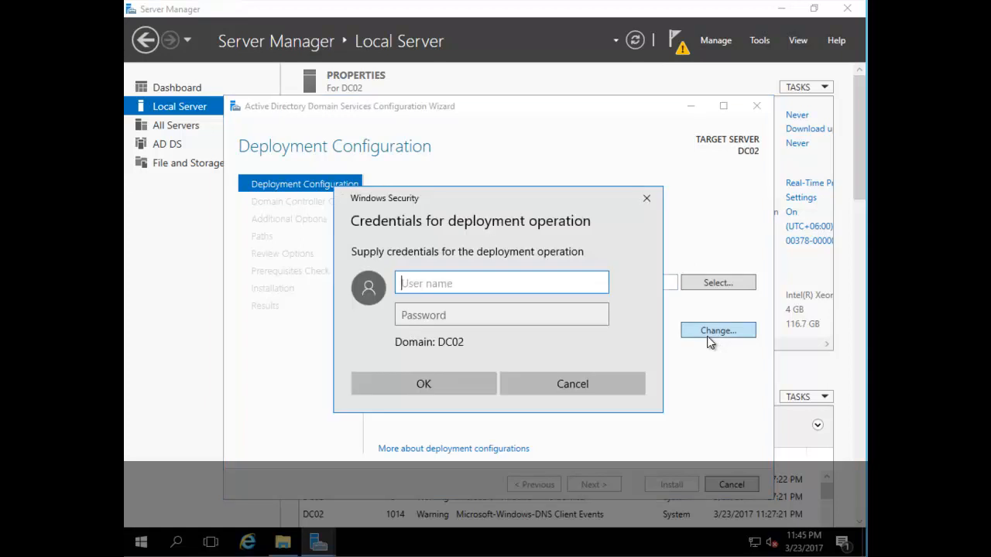
text(zz)
key(BackSpace)
key(BackSpace)
text(zdomainbd\administrator)
key(Tab)
text(•••••••••••)
key(Return)
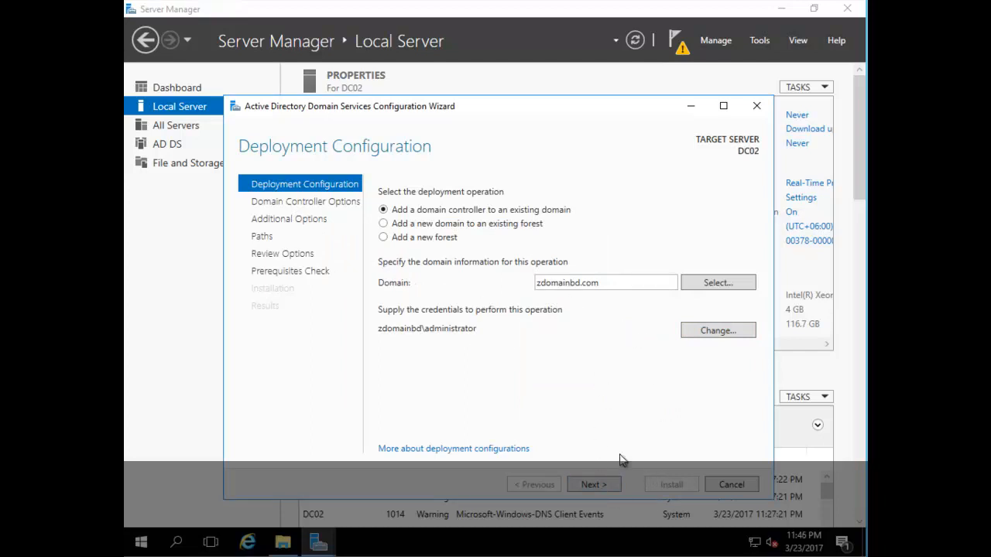
Step: Select zdomainbd.com from the forest's domains and continue to Domain Controller Options
click(711, 283)
click(307, 188)
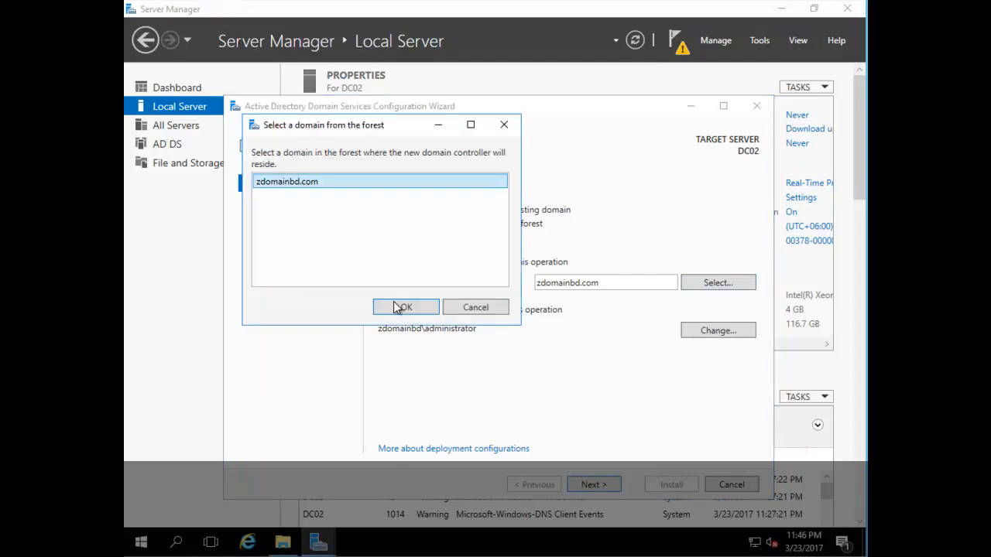
click(399, 307)
click(601, 483)
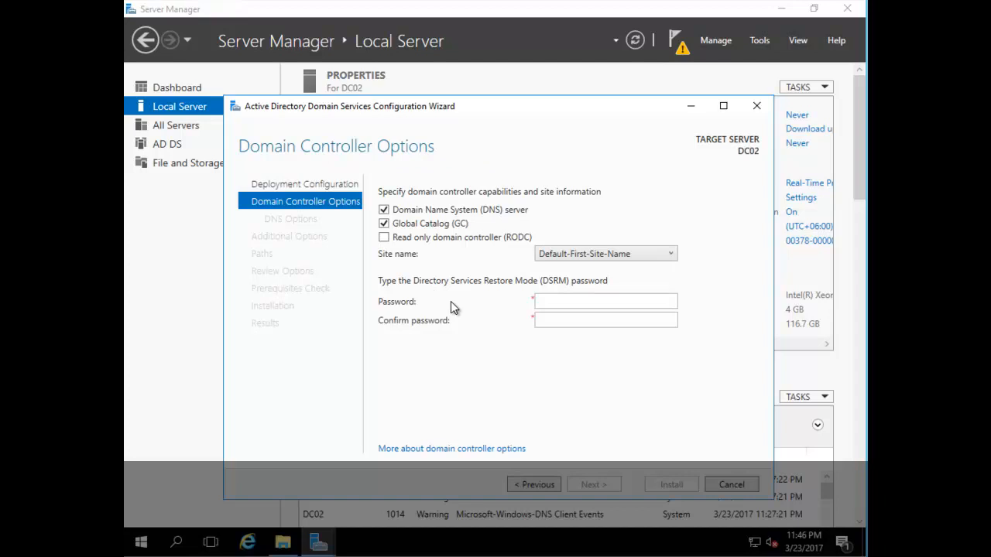
Step: Enter and confirm the DSRM password, then continue past DNS Options
click(565, 300)
text(P@ssw0••••)
key(Tab)
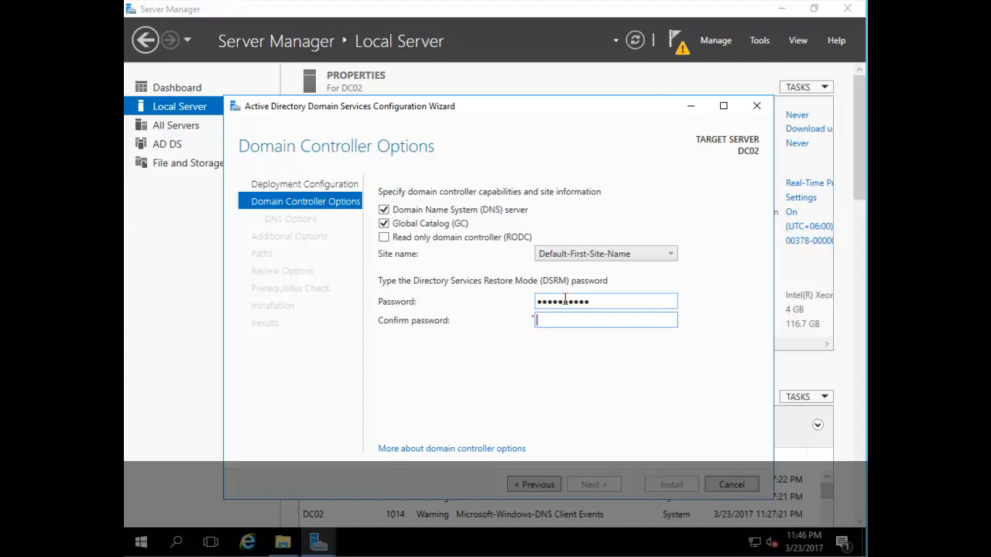
text(P)
text(••)
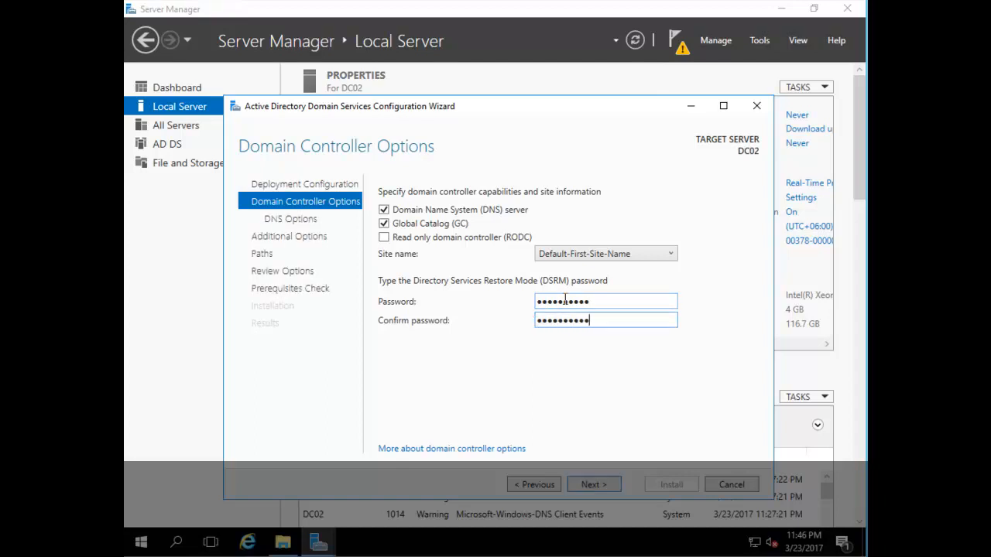
click(594, 484)
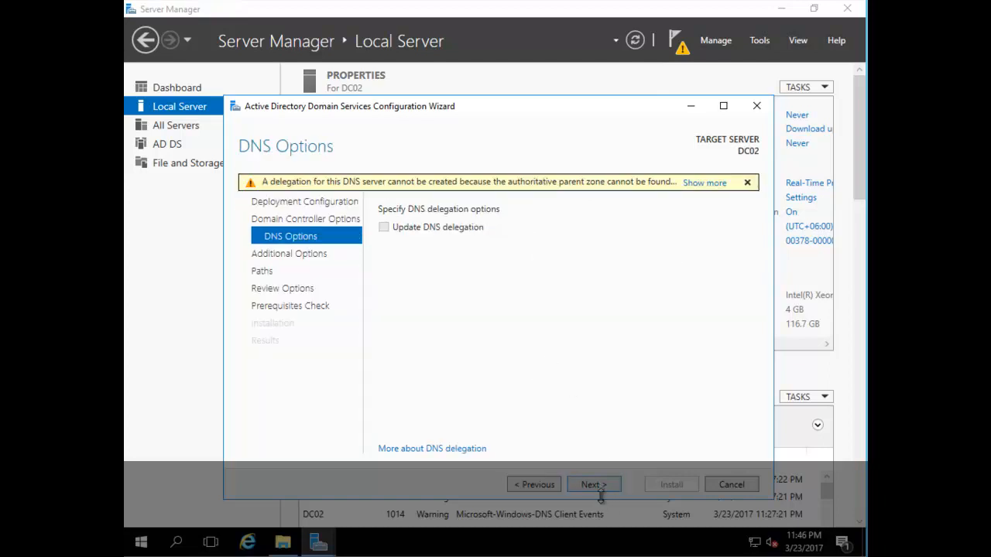
click(599, 488)
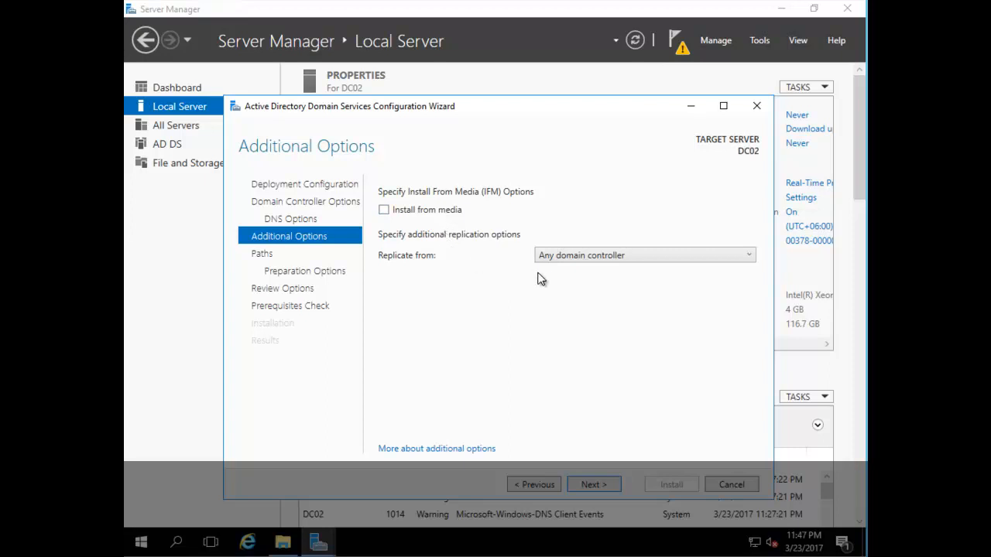
Step: Replicate from dc01.zdomainbd.com and advance through paths and review to the prerequisites check
click(654, 255)
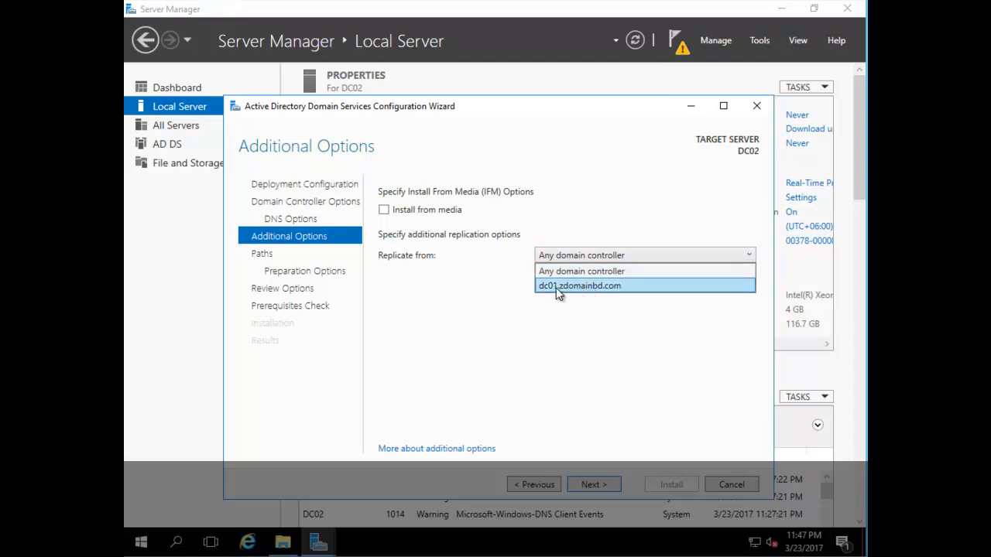
click(588, 286)
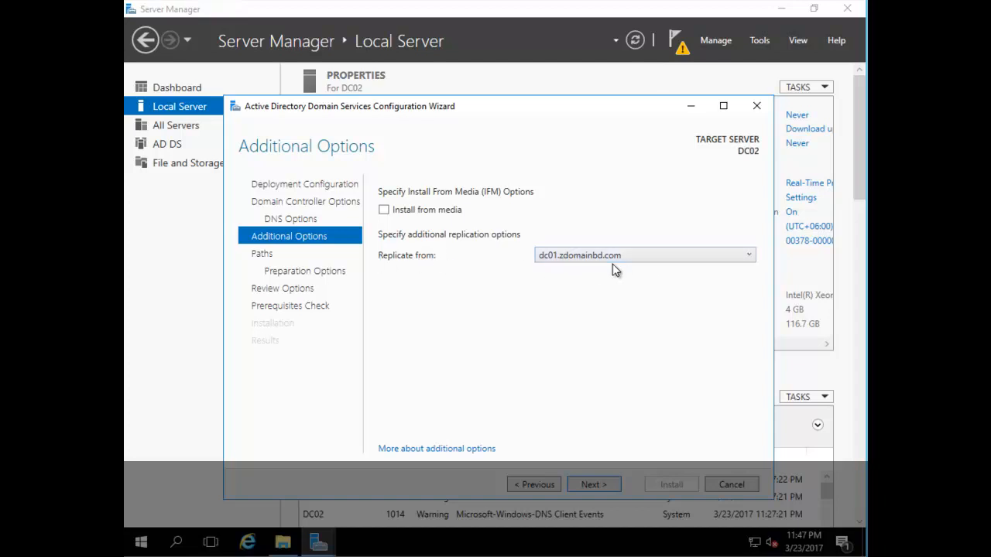
click(593, 484)
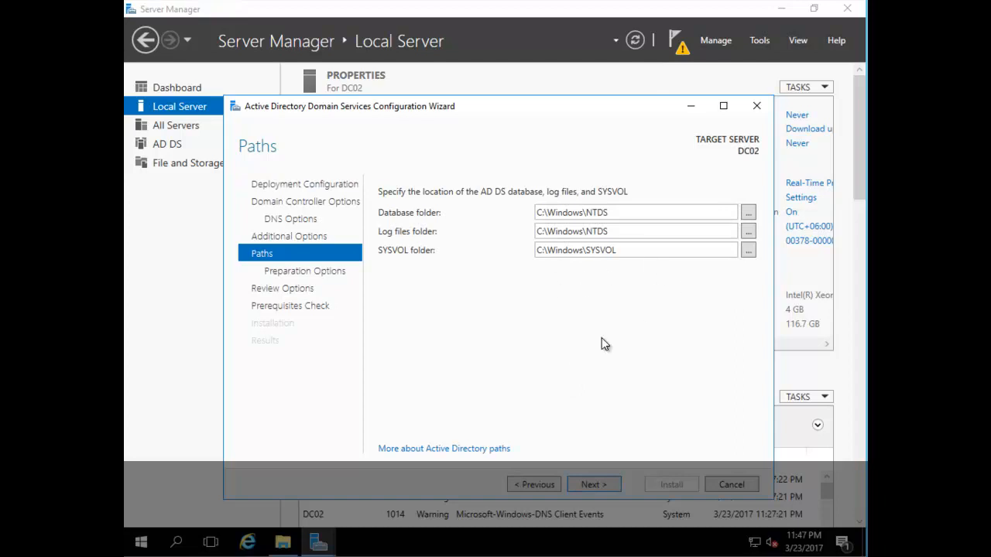
click(600, 486)
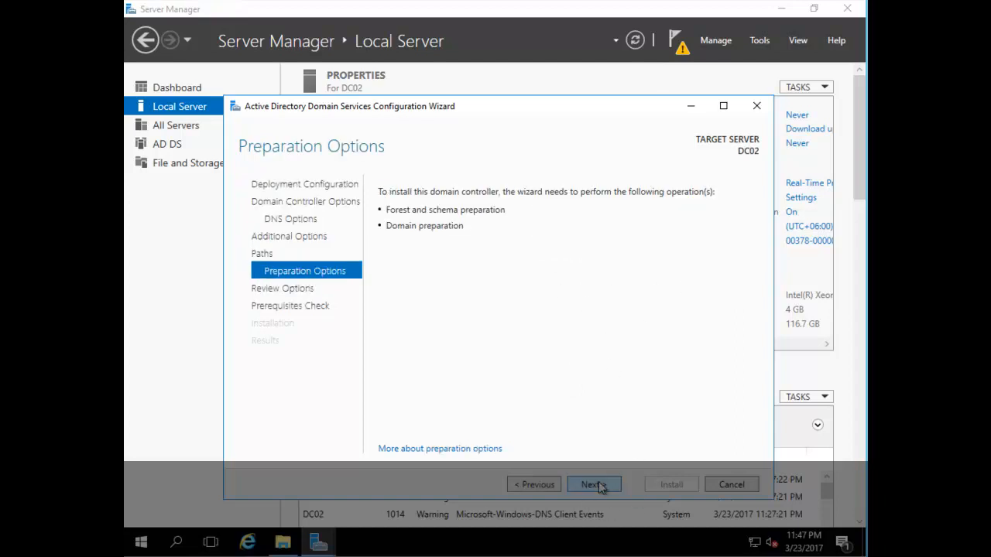
click(590, 486)
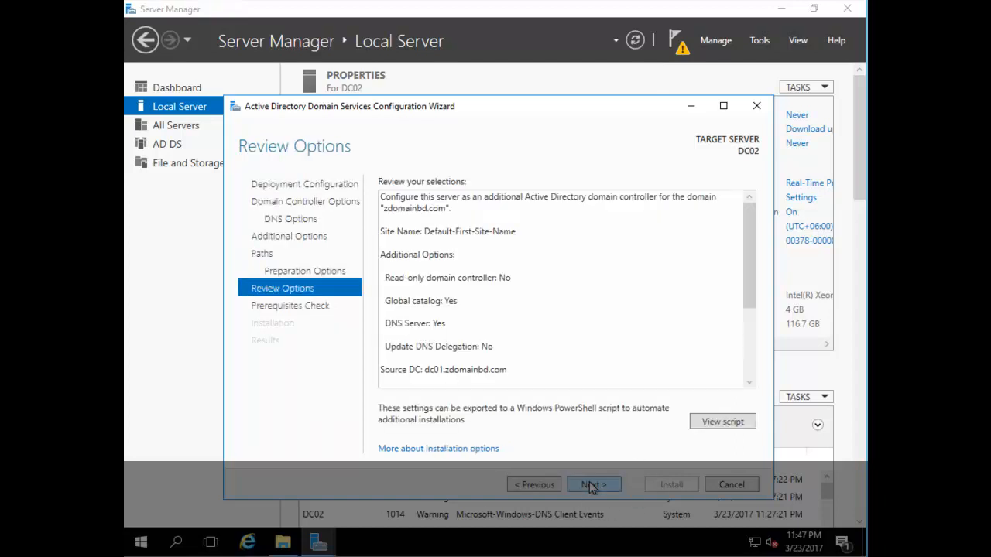
click(592, 486)
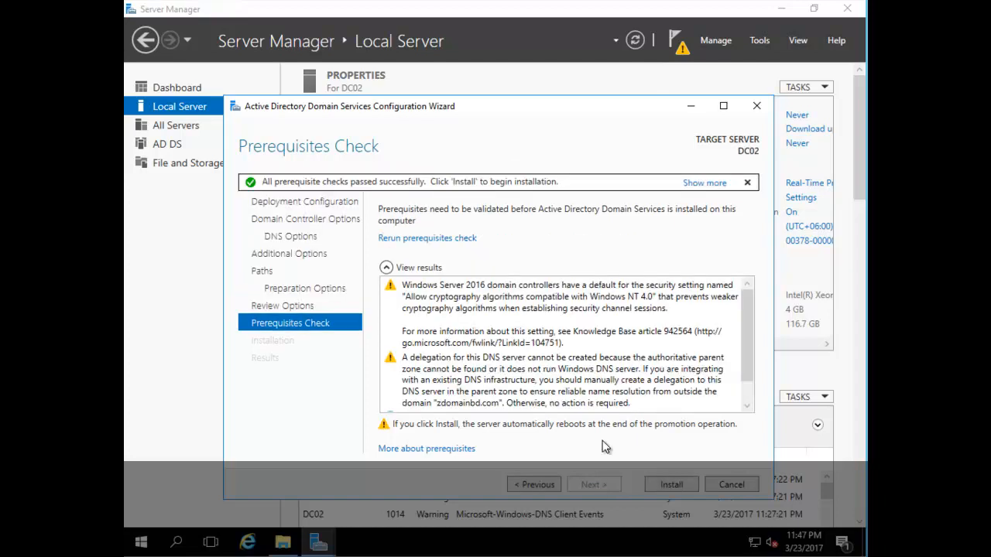
Step: Run the AD DS installation to promote DC02, then dismiss the sign-out notice so it restarts
click(670, 485)
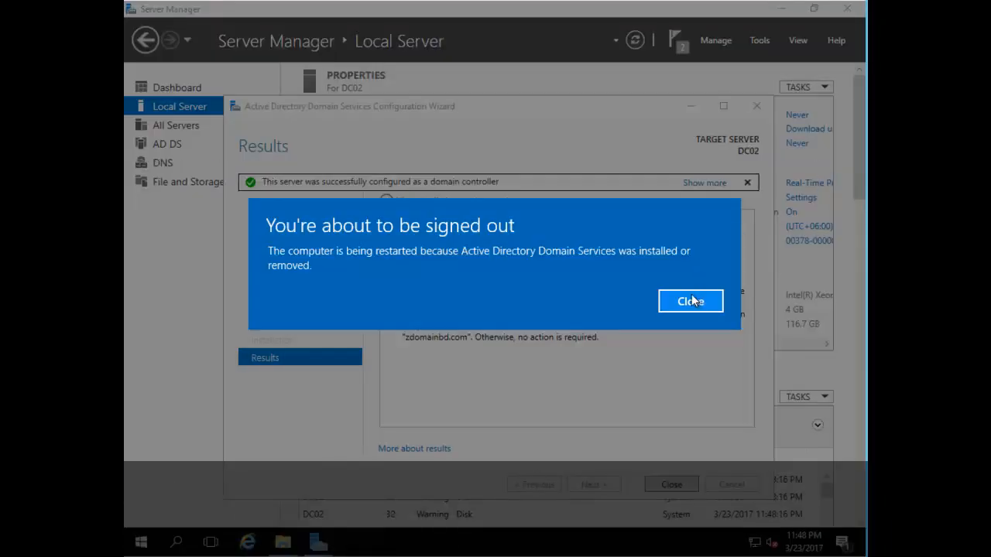
click(690, 301)
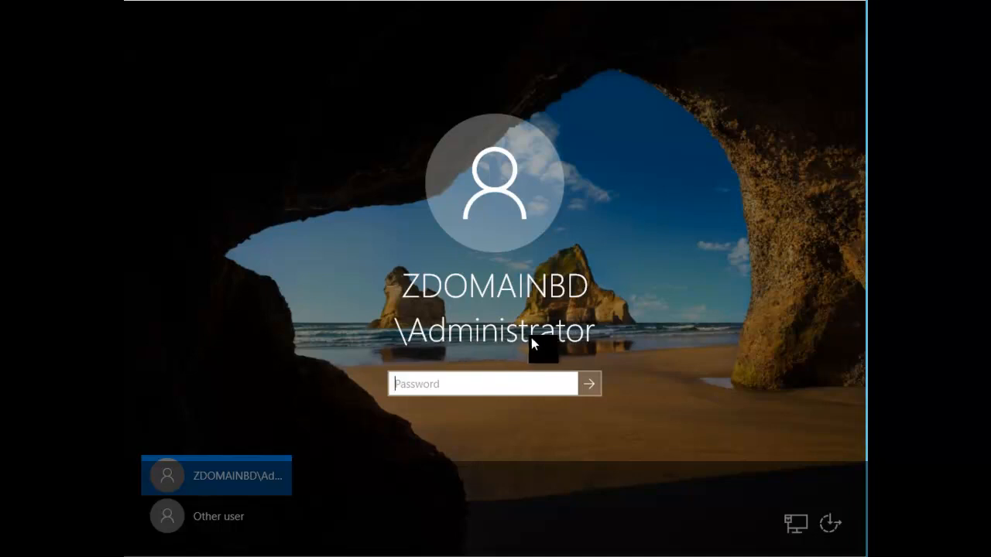
Step: Sign in to the ZDOMAINBD Administrator account with the account password
text(••••)
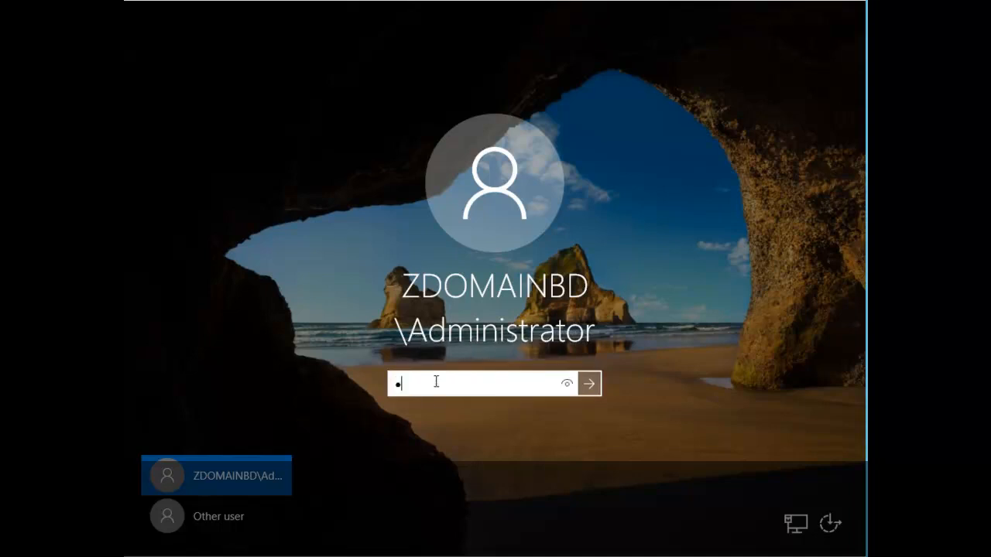
text(••••••)
key(Return)
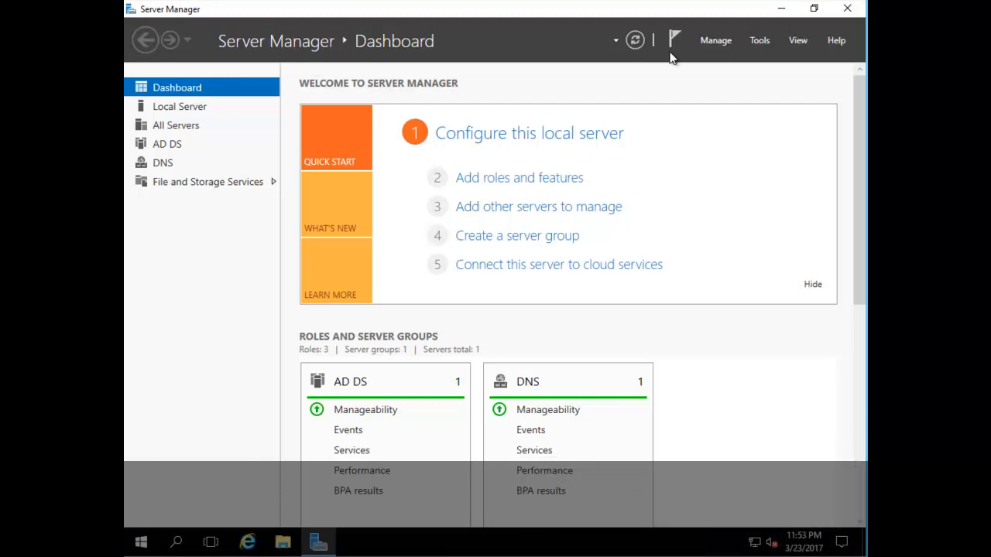
Step: Open Network and Sharing Center and review the Ethernet connection's address details
right_click(754, 545)
click(753, 537)
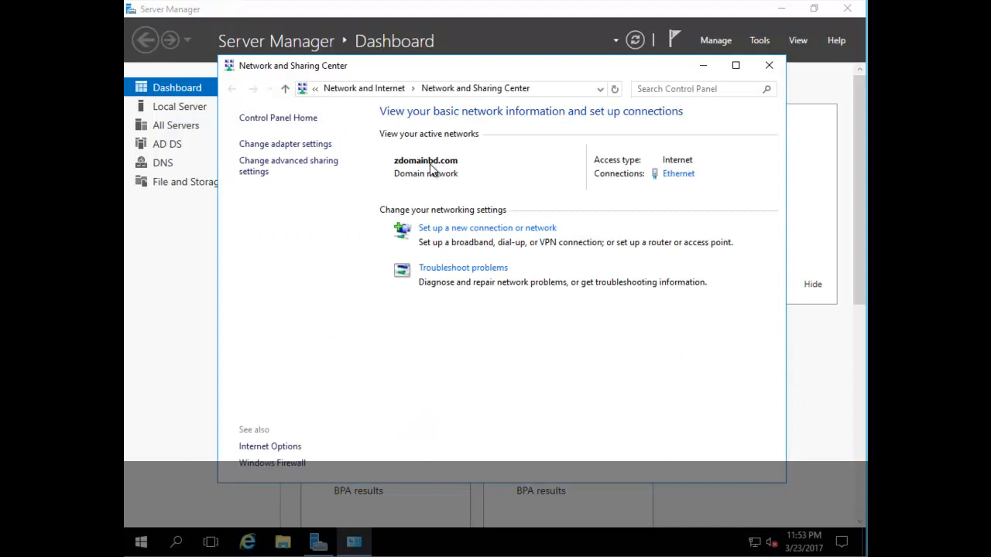
click(679, 174)
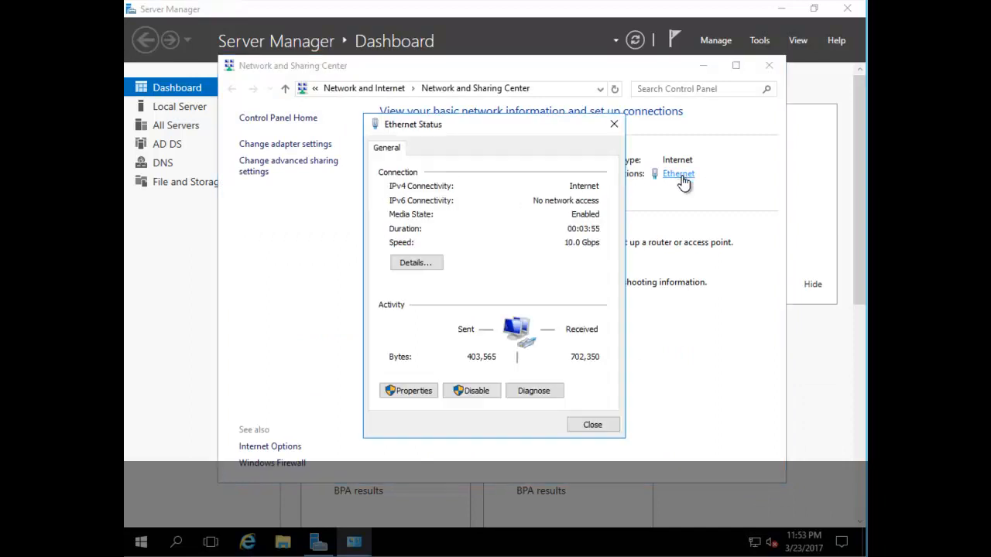
click(431, 266)
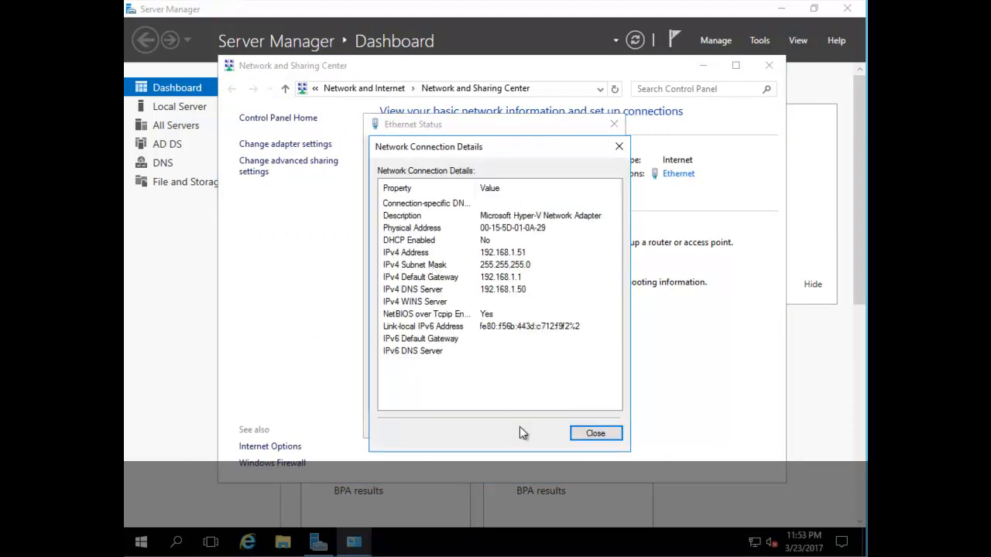
click(595, 434)
Step: Set Ethernet's preferred DNS to 192.168.1.51, clear the alternate DNS, and close the windows
click(418, 393)
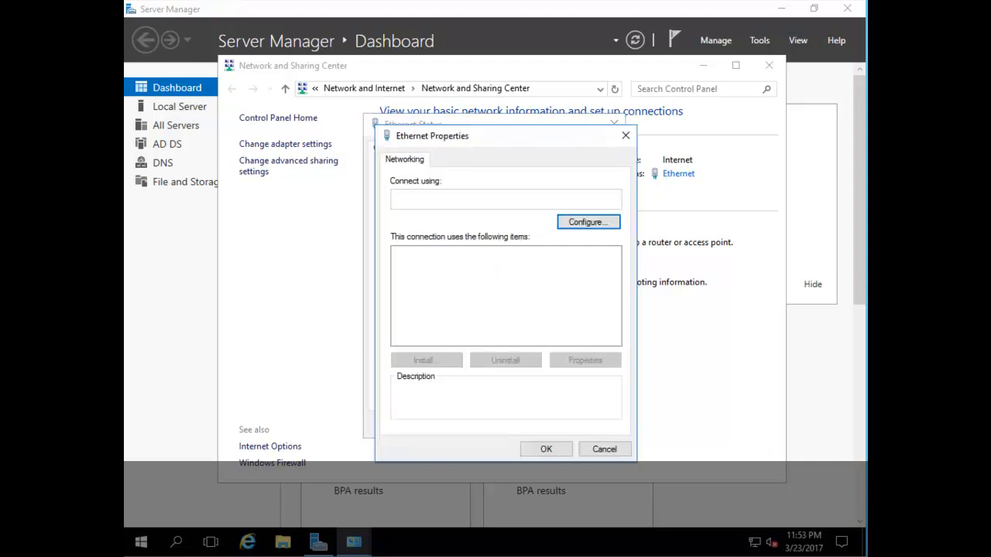
double_click(524, 290)
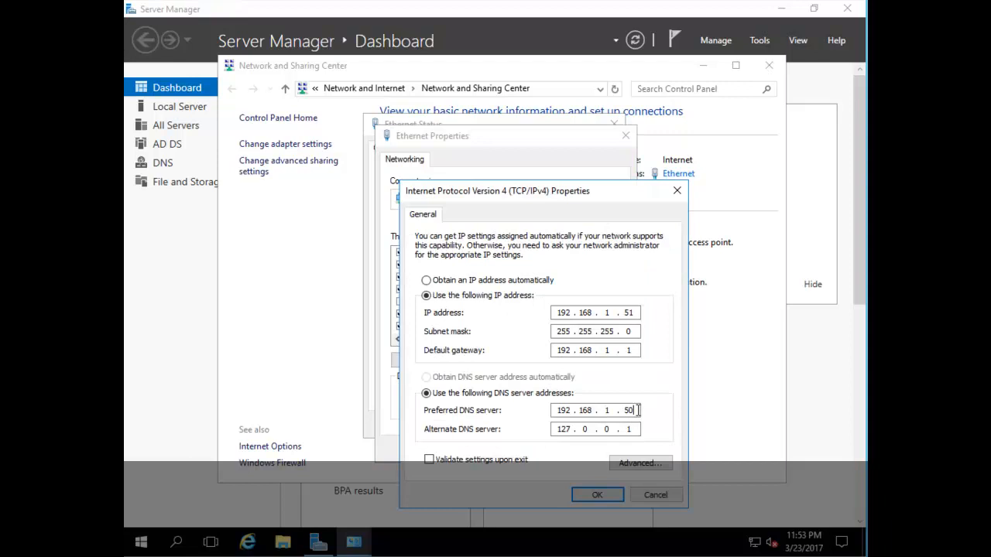
text(1)
double_click(629, 429)
key(BackSpace)
key(BackSpace)
key(BackSpace)
key(BackSpace)
key(BackSpace)
click(596, 495)
click(546, 448)
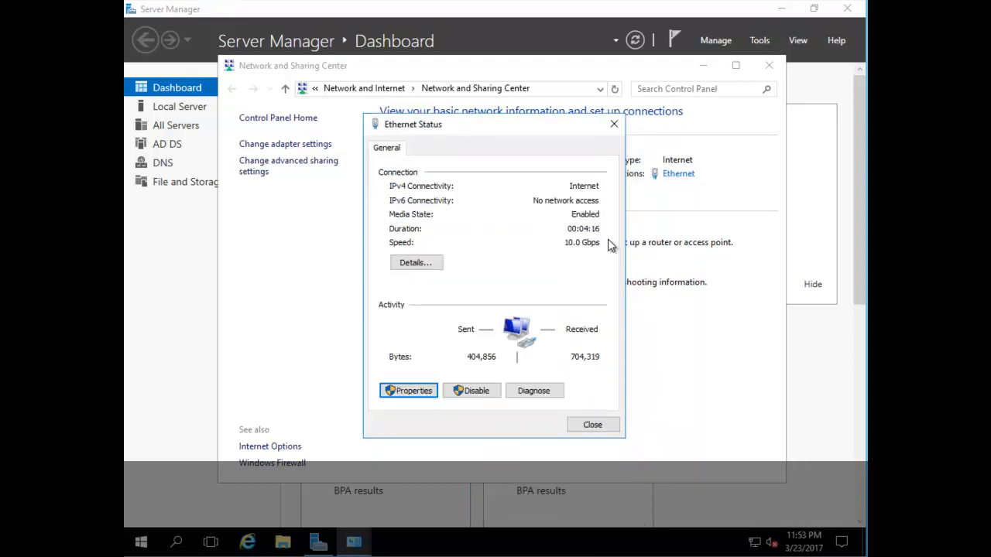
click(593, 423)
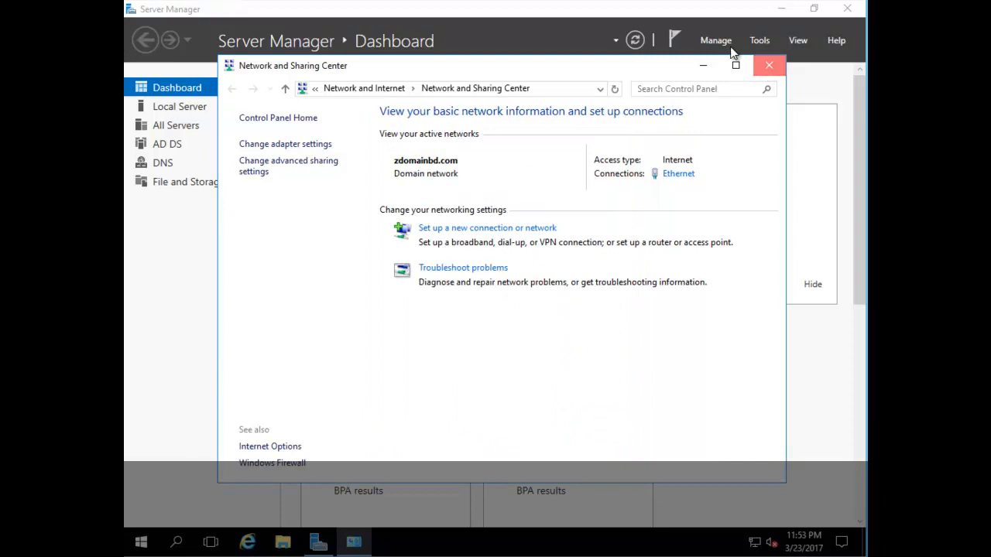
click(767, 66)
click(635, 40)
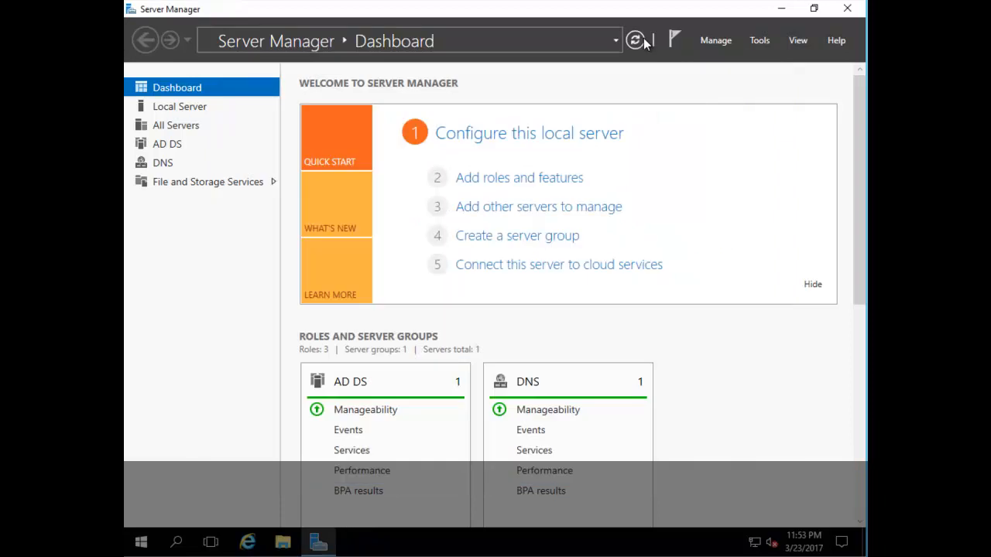
Step: Launch Active Directory Users and Computers from Tools, pin it to the taskbar, and bring up DNS Manager
click(757, 44)
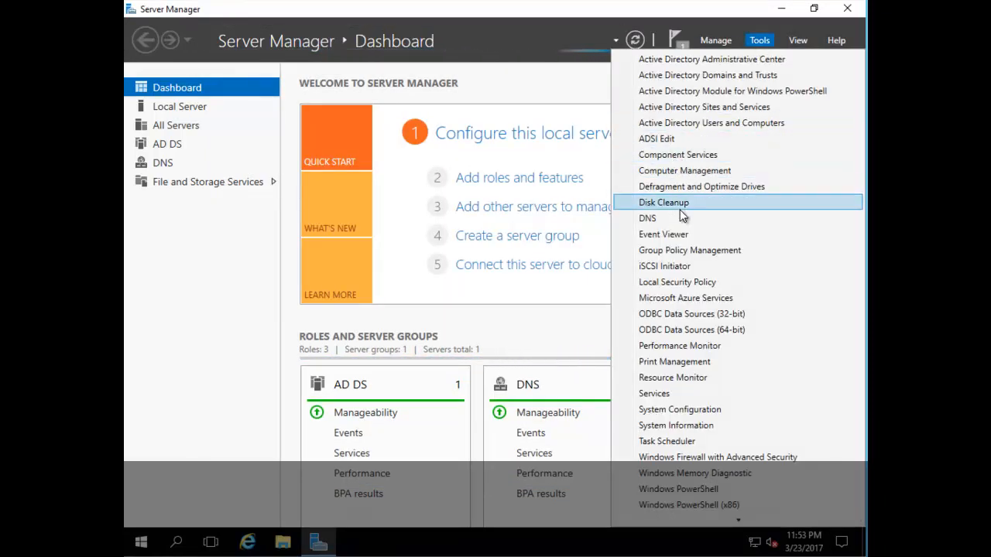
click(759, 42)
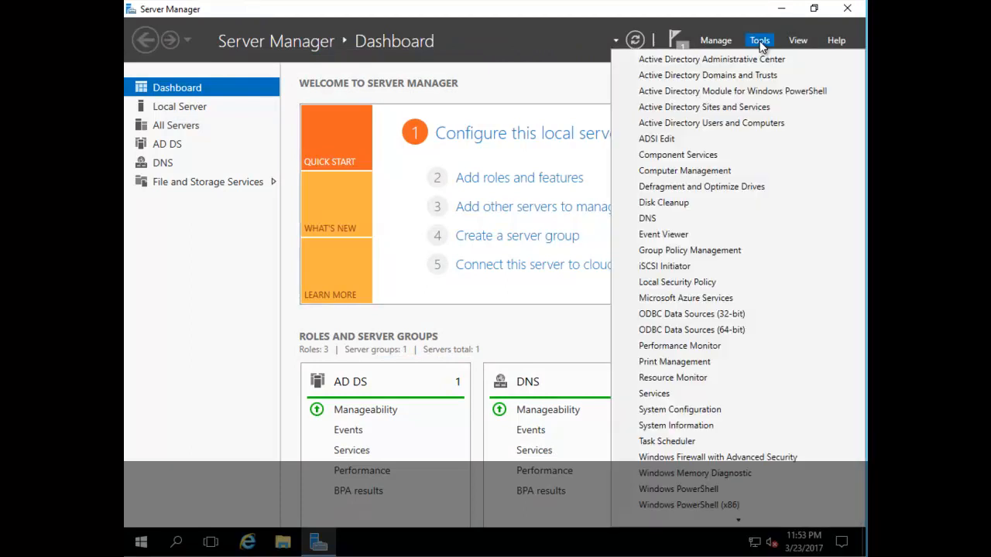
click(710, 122)
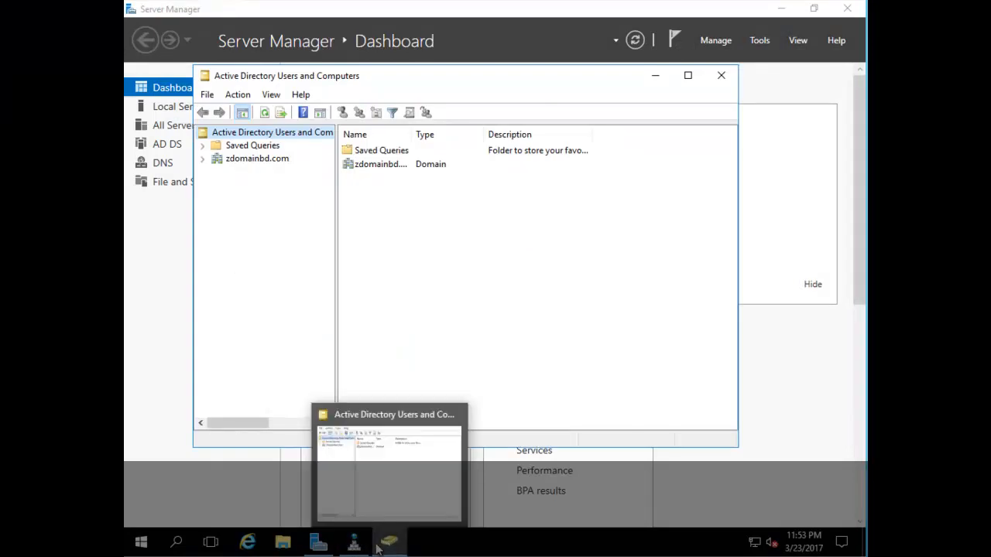
right_click(393, 544)
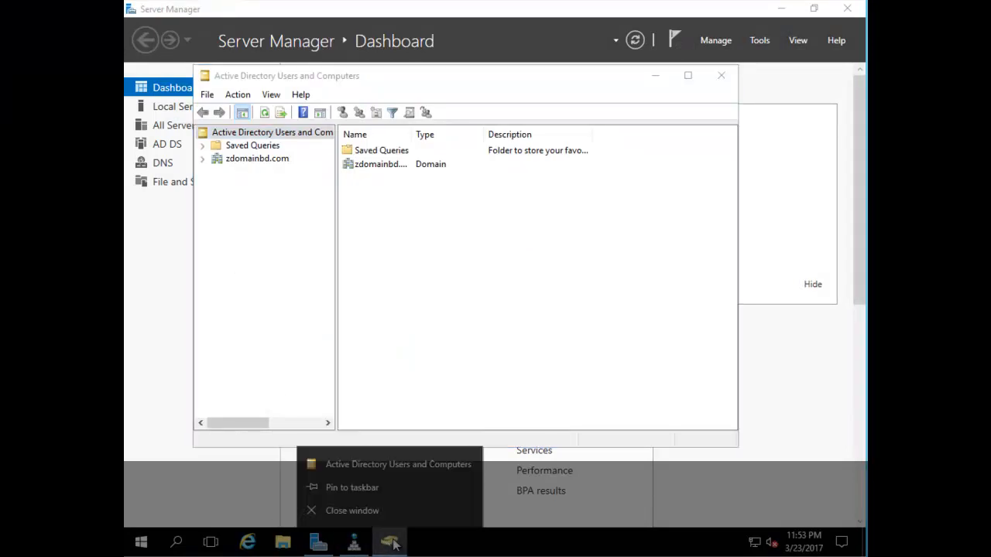
click(384, 487)
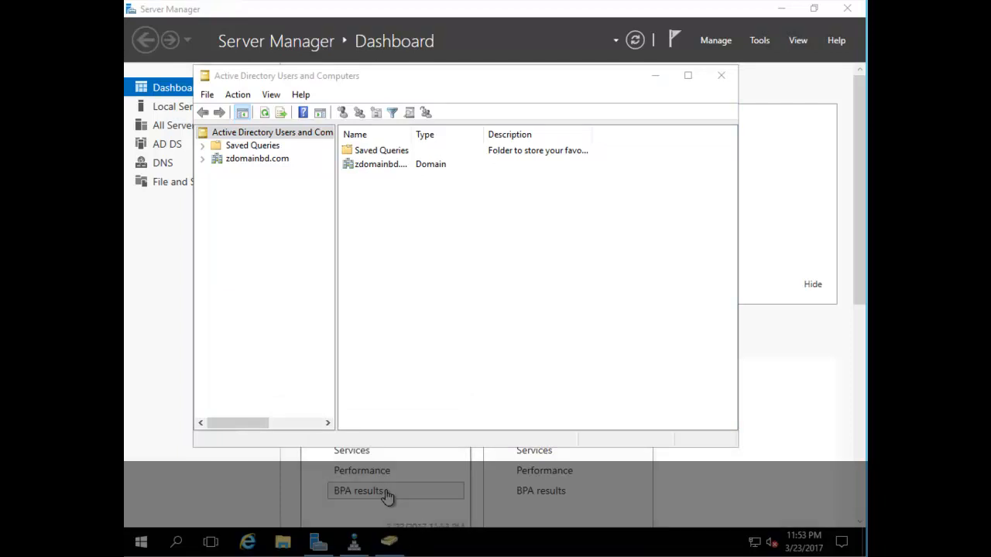
click(353, 544)
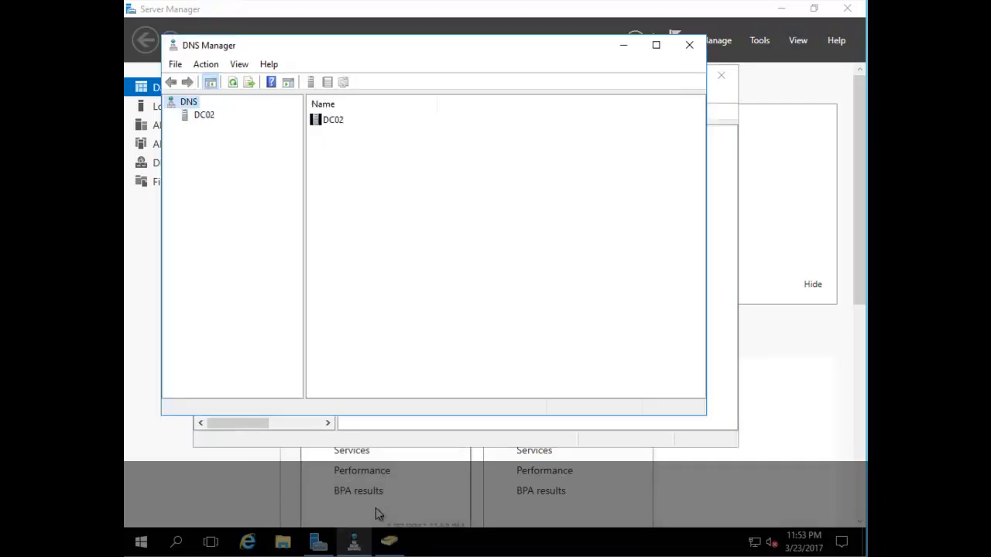
Step: Expand DC02 and restrict its DNS listening to 192.168.1.51 and its IPv6 link-local address
click(656, 46)
click(160, 75)
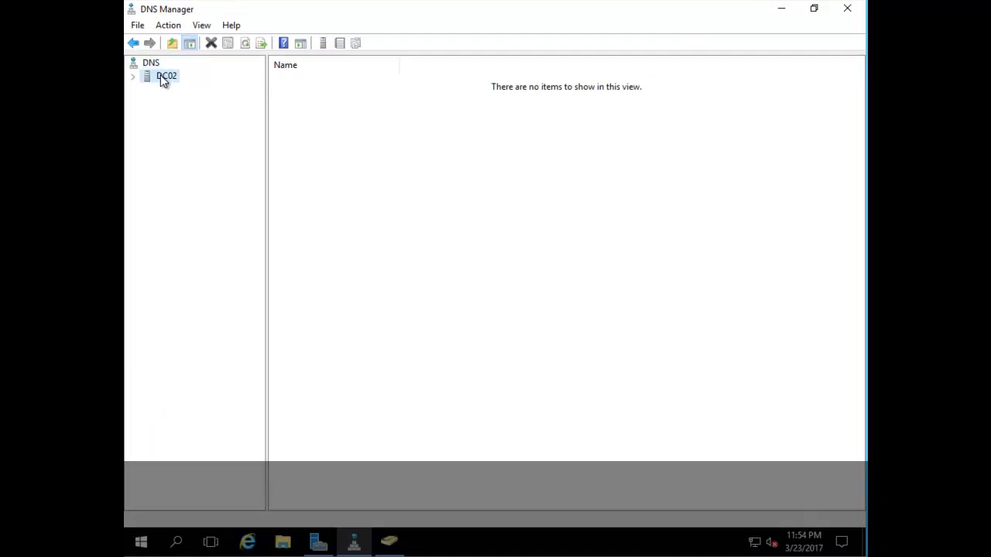
click(133, 76)
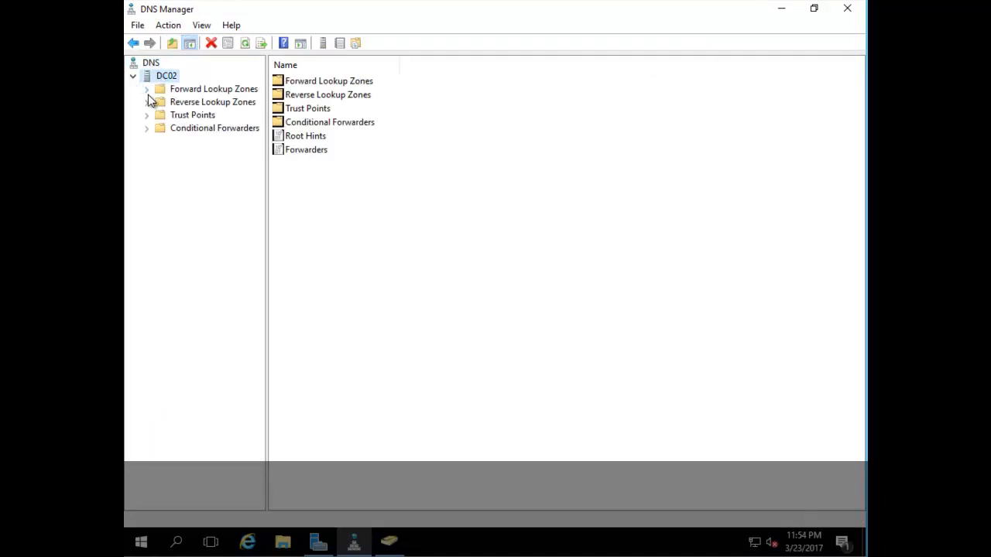
right_click(174, 81)
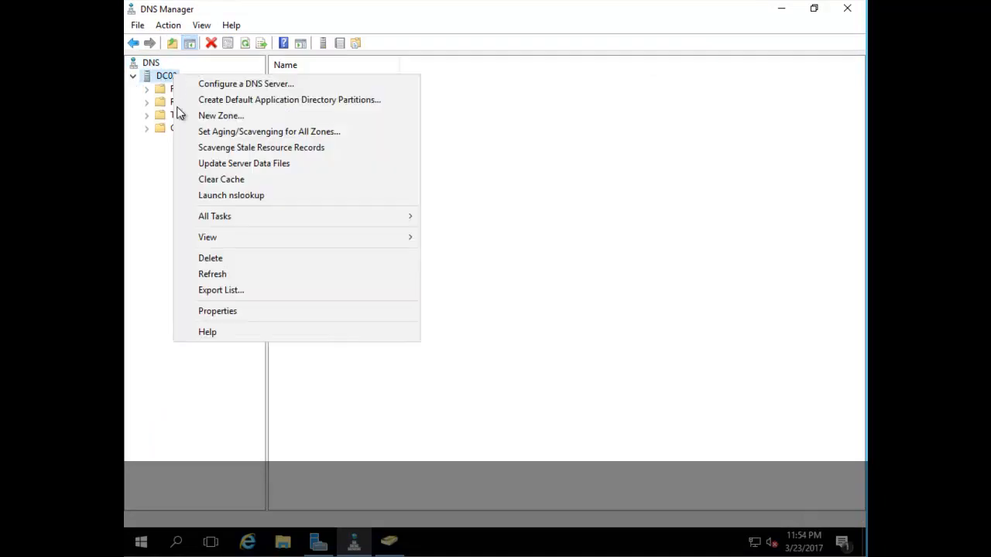
click(254, 311)
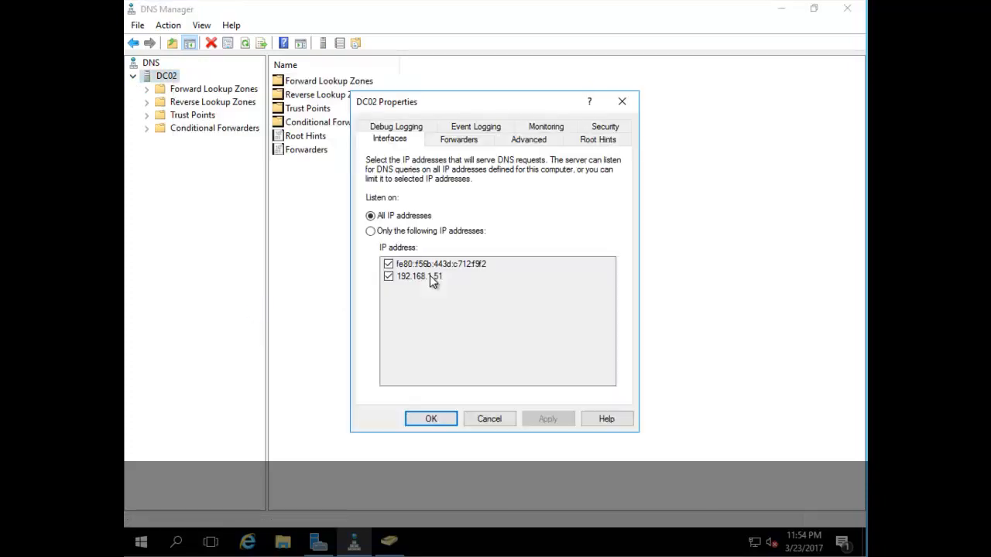
click(385, 231)
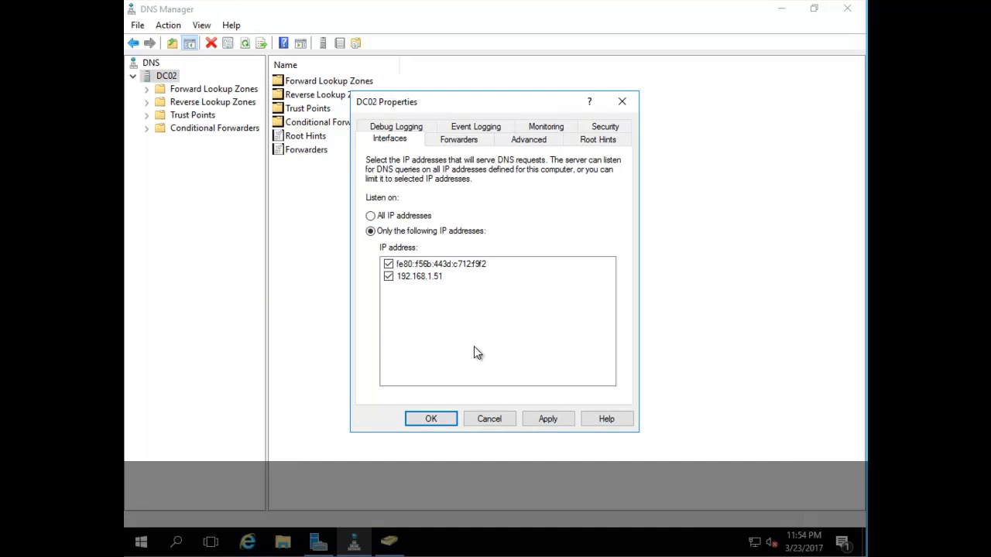
click(439, 420)
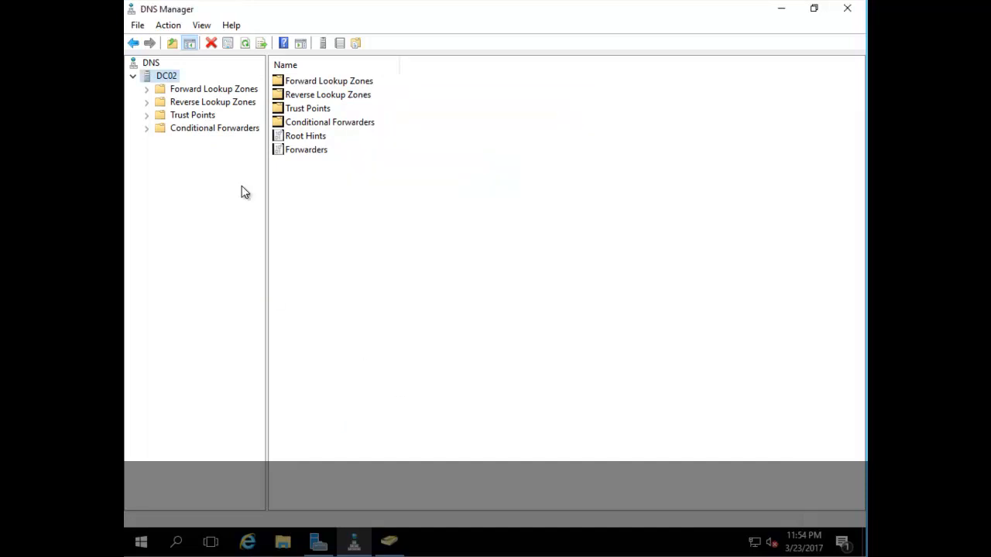
Step: Open the 1.168.192.in-addr.arpa reverse zone to check the dc01 and dc02 PTR records
click(178, 102)
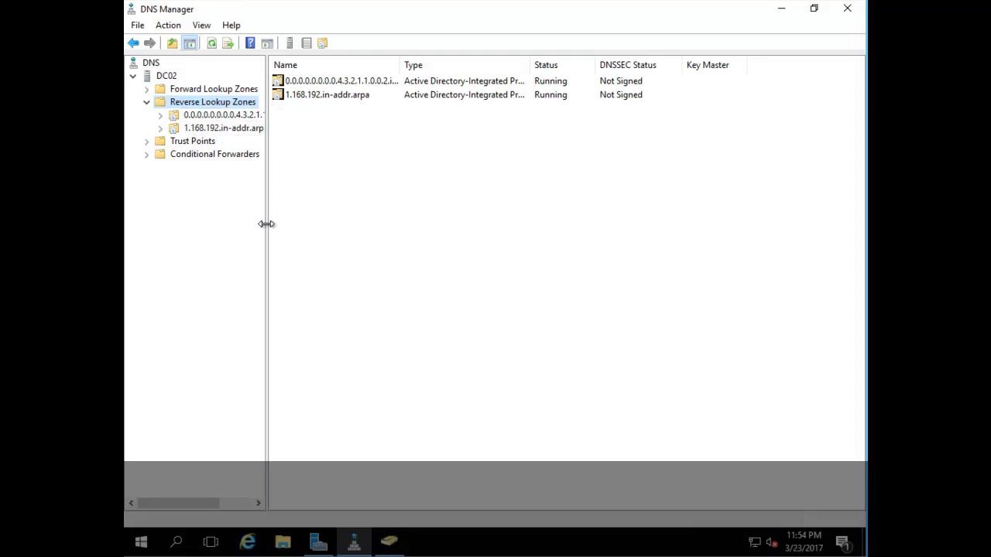
drag(272, 224, 282, 225)
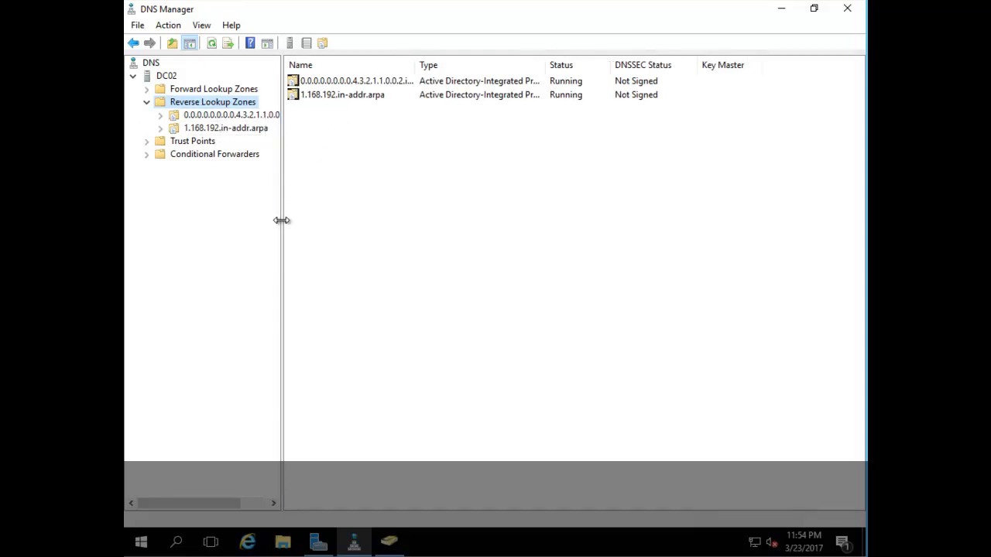
click(195, 129)
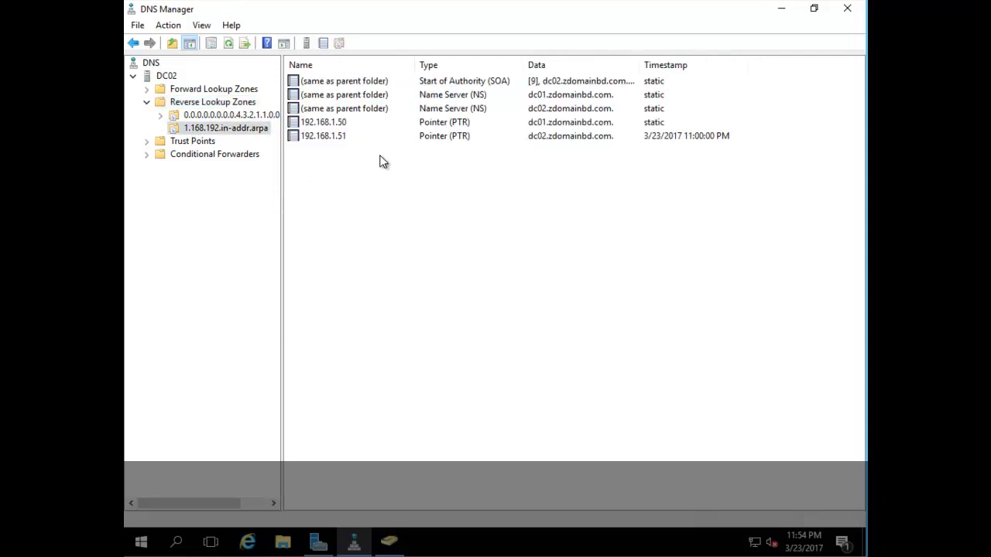
right_click(164, 75)
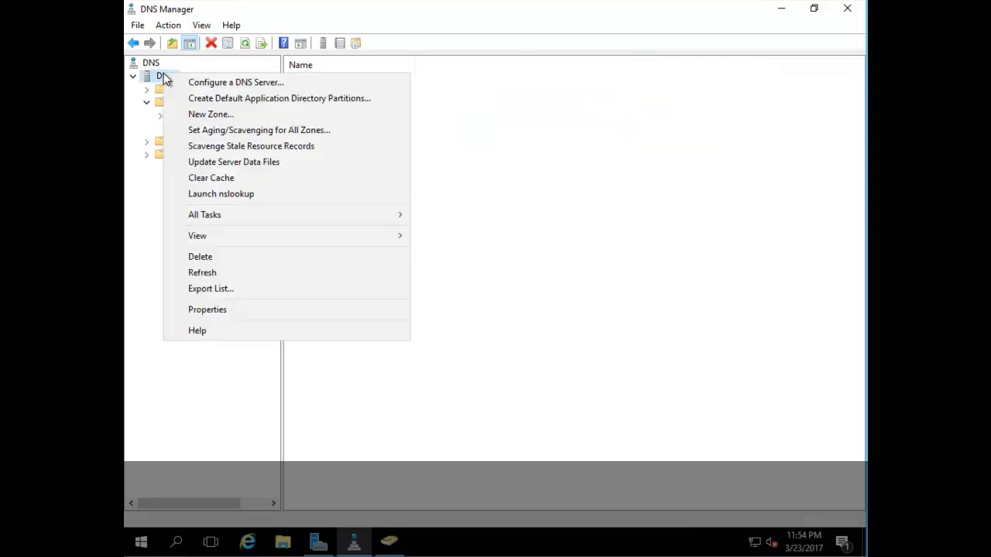
Step: Enable automatic scavenging of stale records in DC02's advanced server properties
click(234, 311)
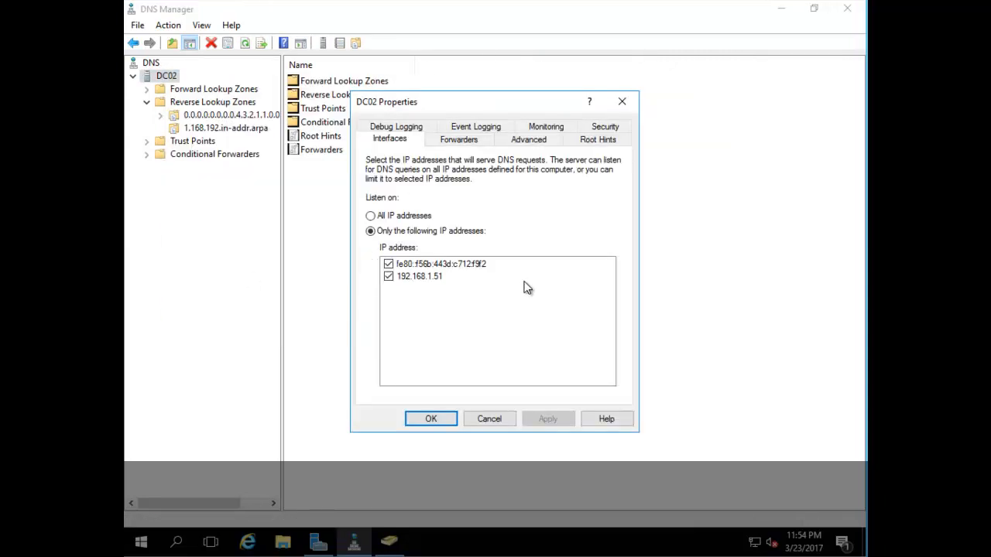
click(458, 142)
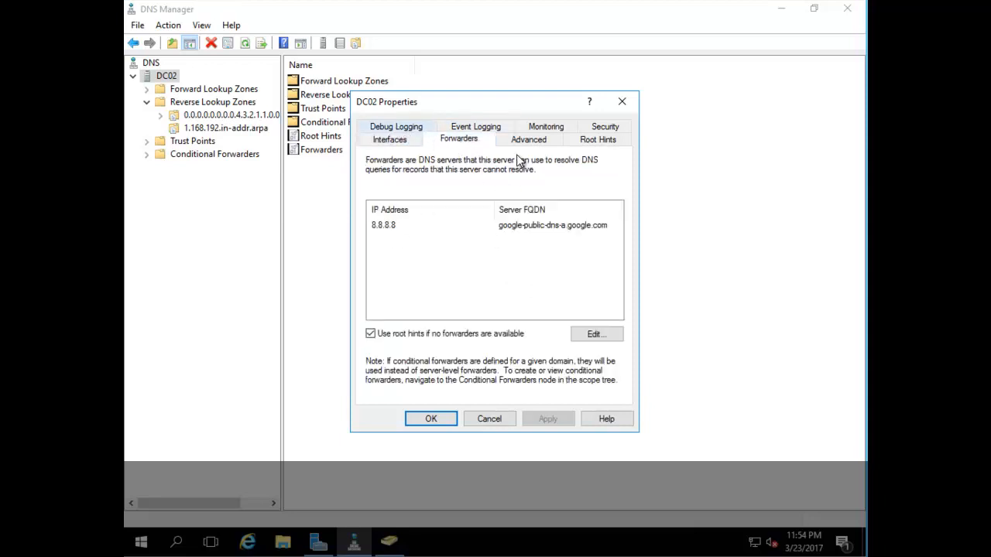
click(538, 147)
click(424, 346)
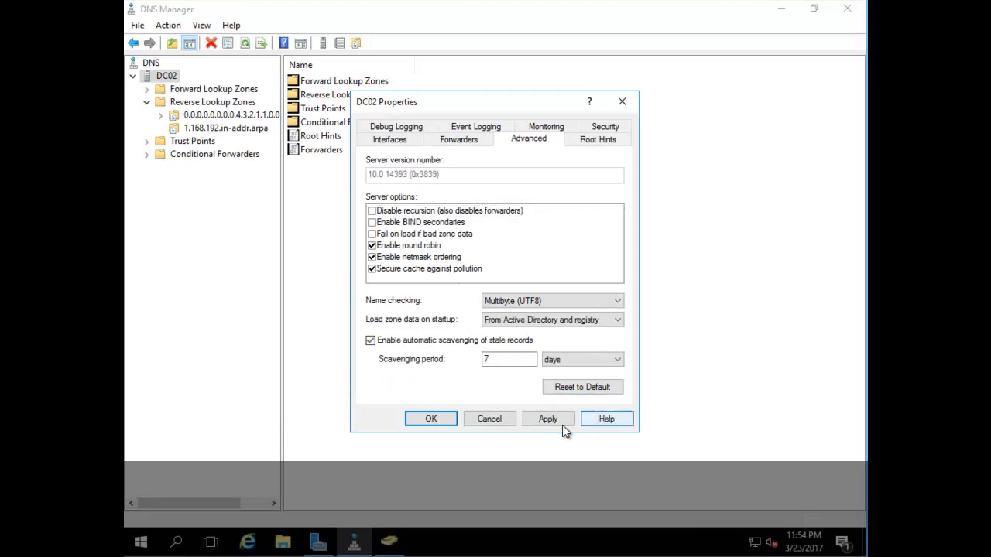
click(549, 418)
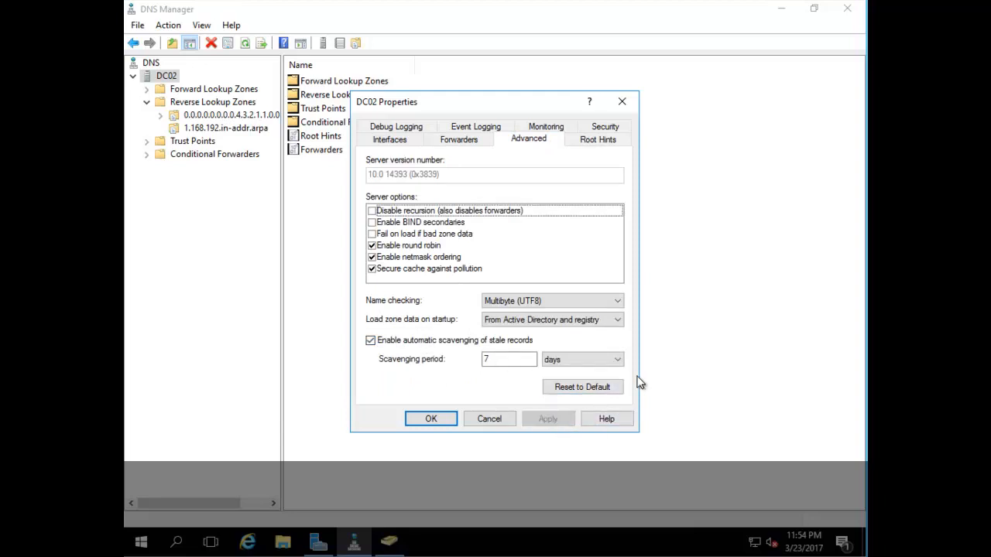
Step: Turn on simple and recursive query tests with automatic testing, run them, and review forwarder 8.8.8.8
click(547, 127)
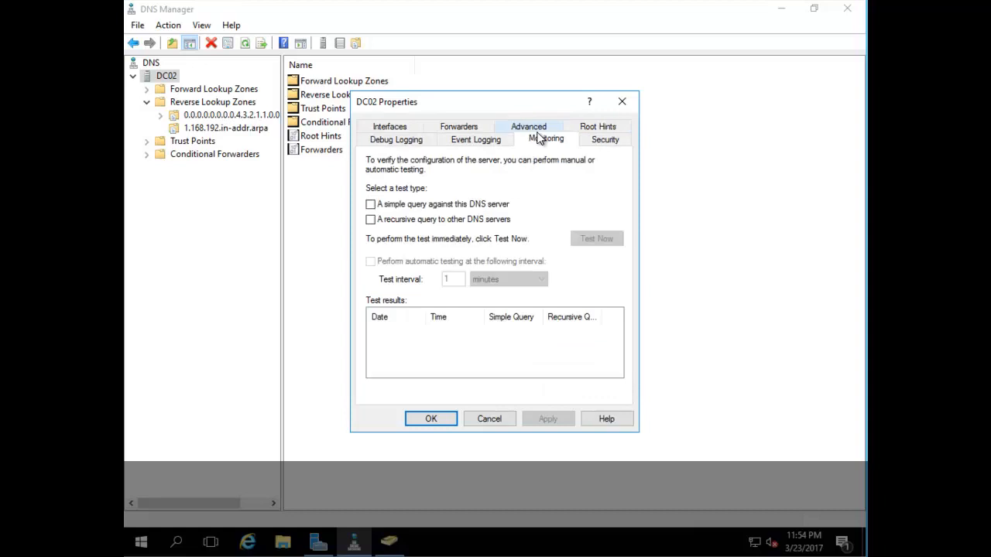
click(393, 205)
click(394, 221)
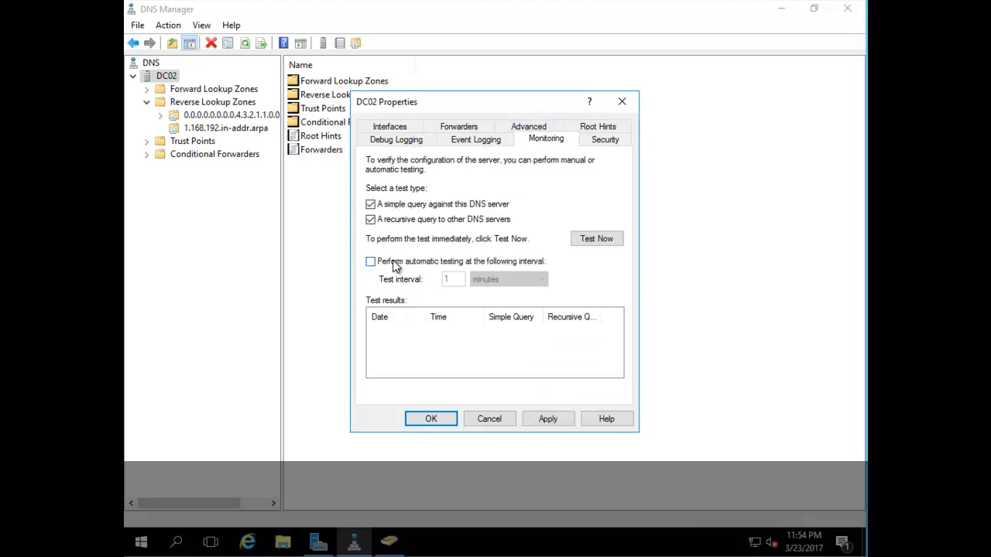
click(394, 263)
click(561, 418)
click(599, 238)
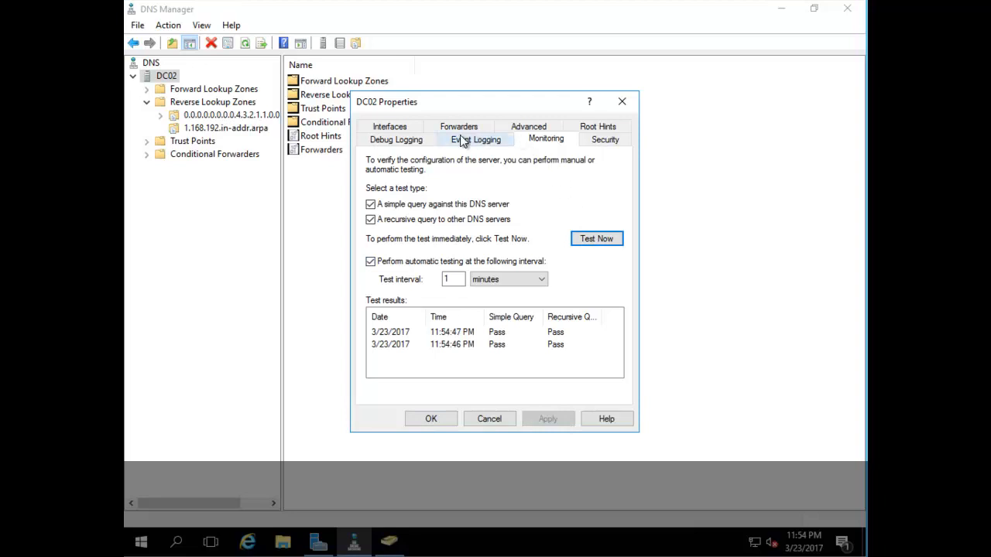
click(539, 131)
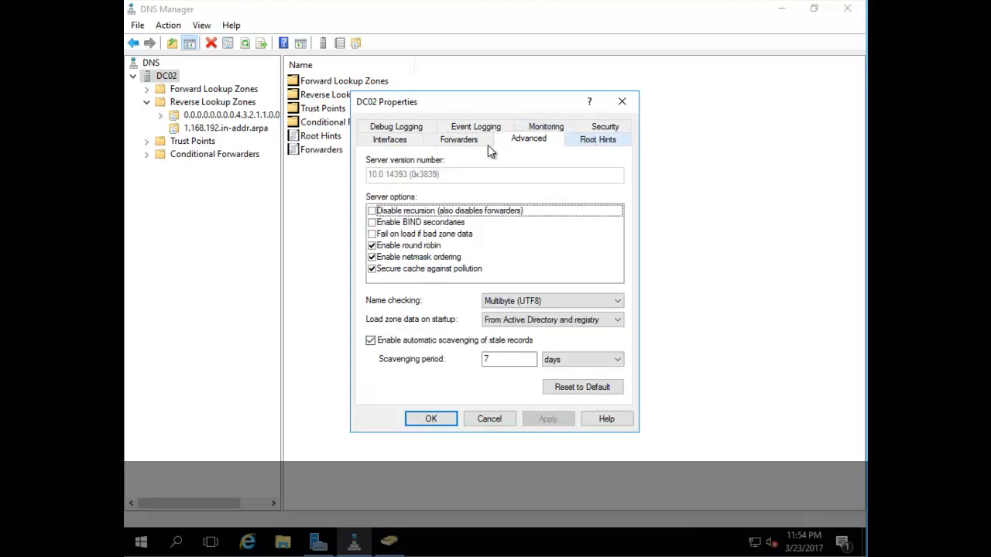
click(453, 139)
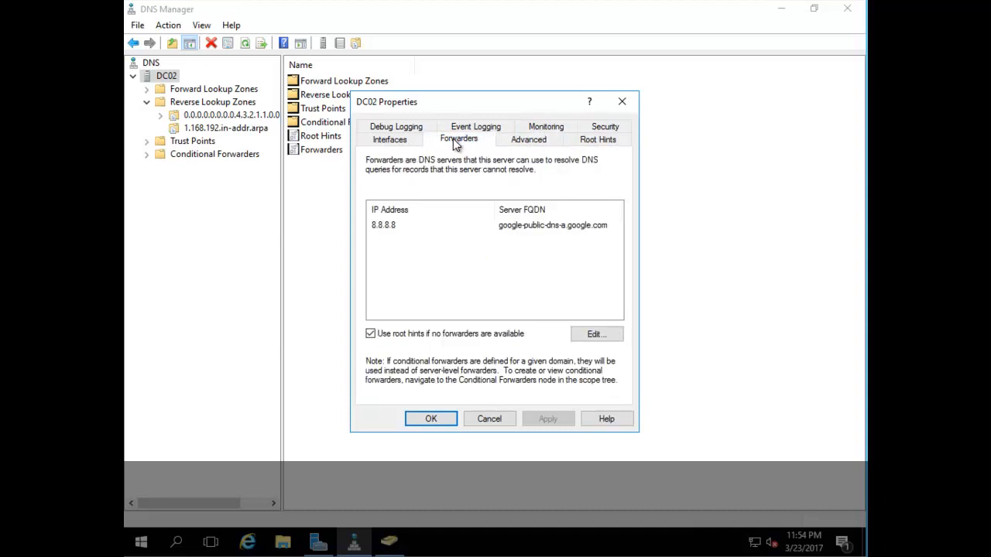
click(402, 143)
Step: In the _msdcs.zdomainbd.com zone properties, confirm 7-day aging and forest-wide replication scope
click(435, 420)
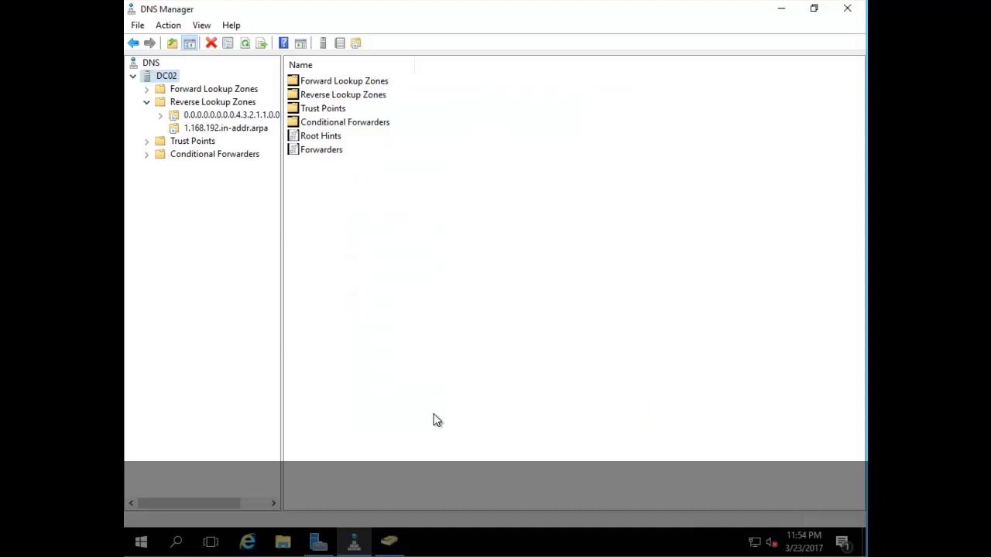
click(147, 92)
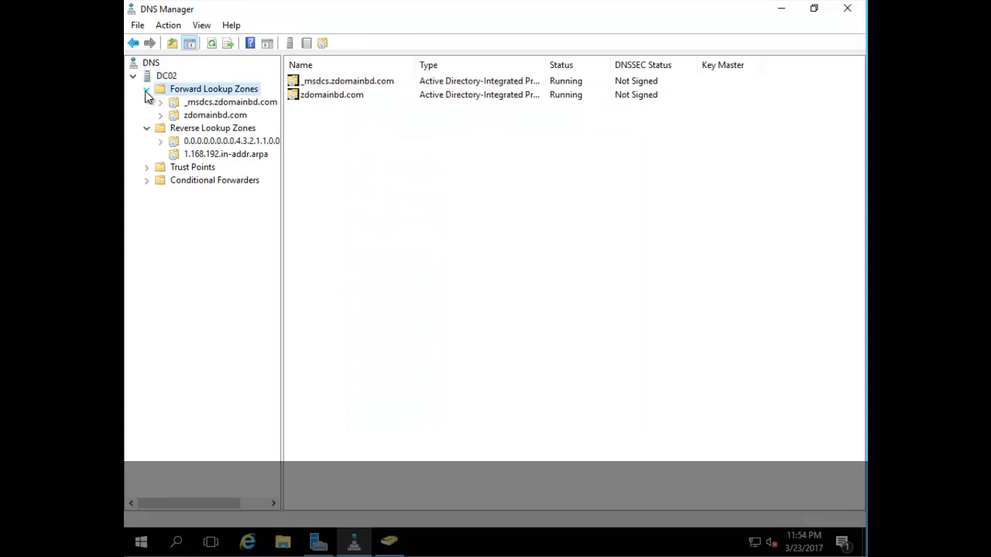
click(194, 105)
right_click(193, 104)
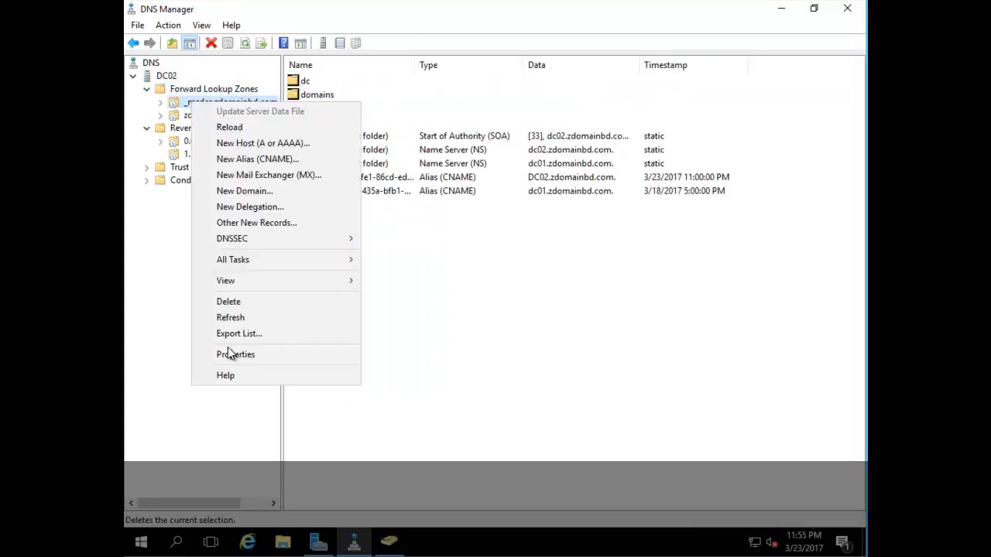
click(246, 356)
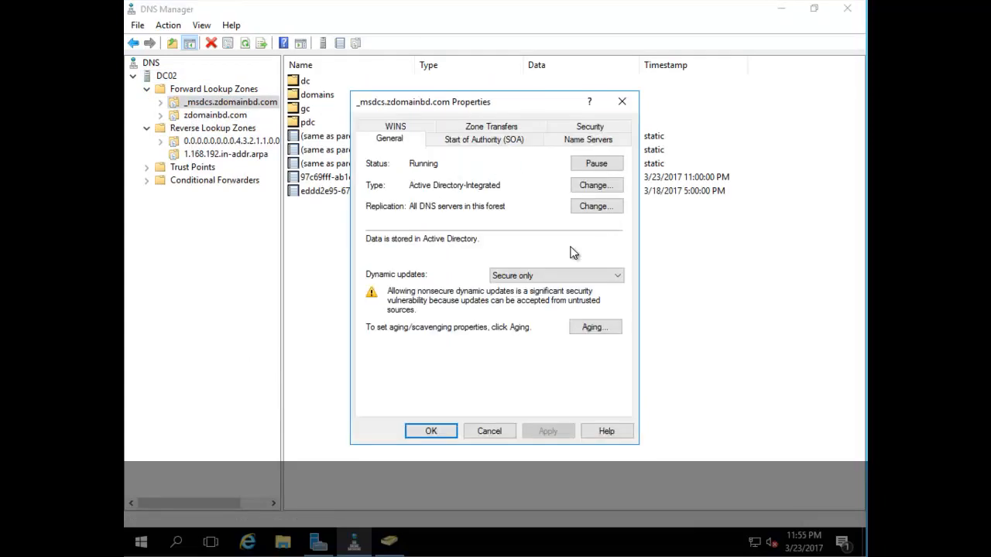
click(581, 329)
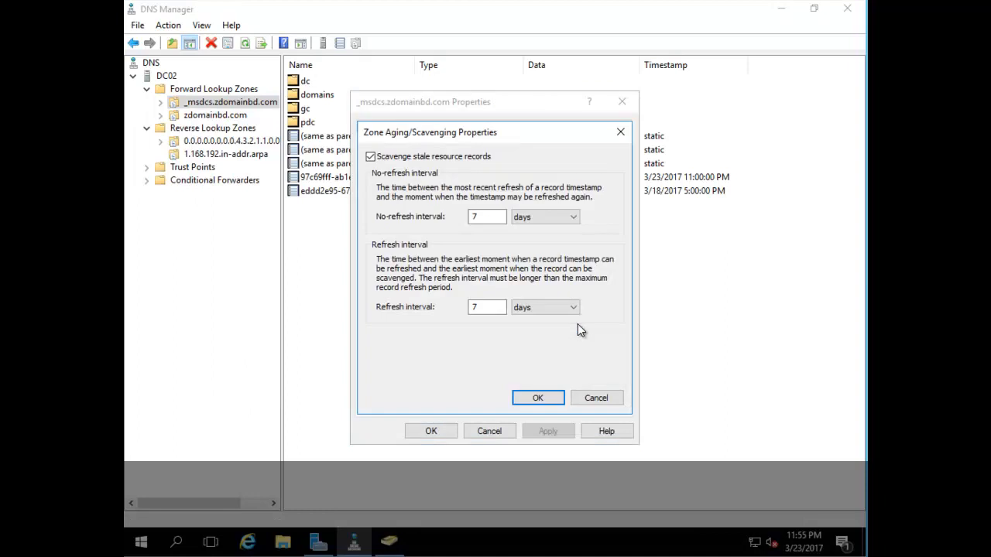
click(537, 398)
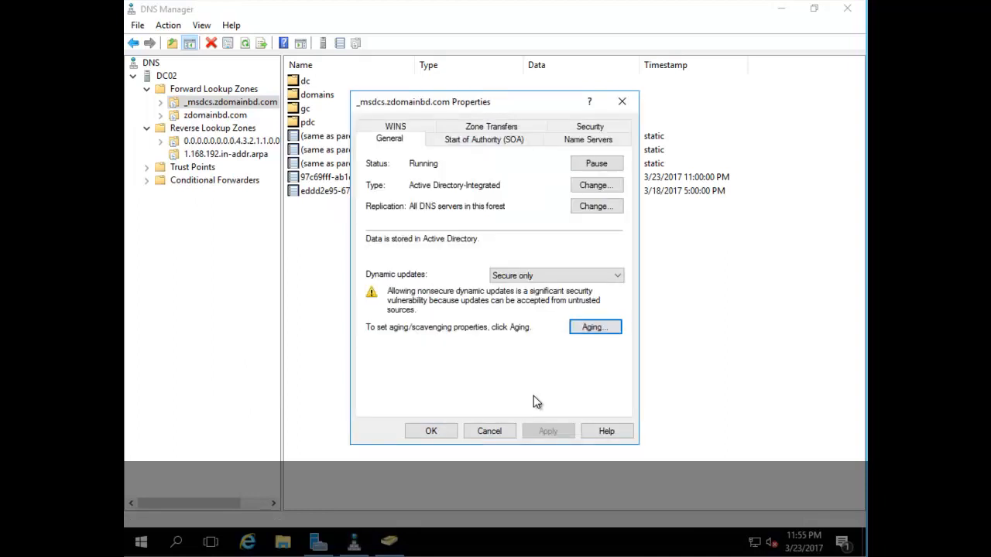
click(595, 207)
click(563, 360)
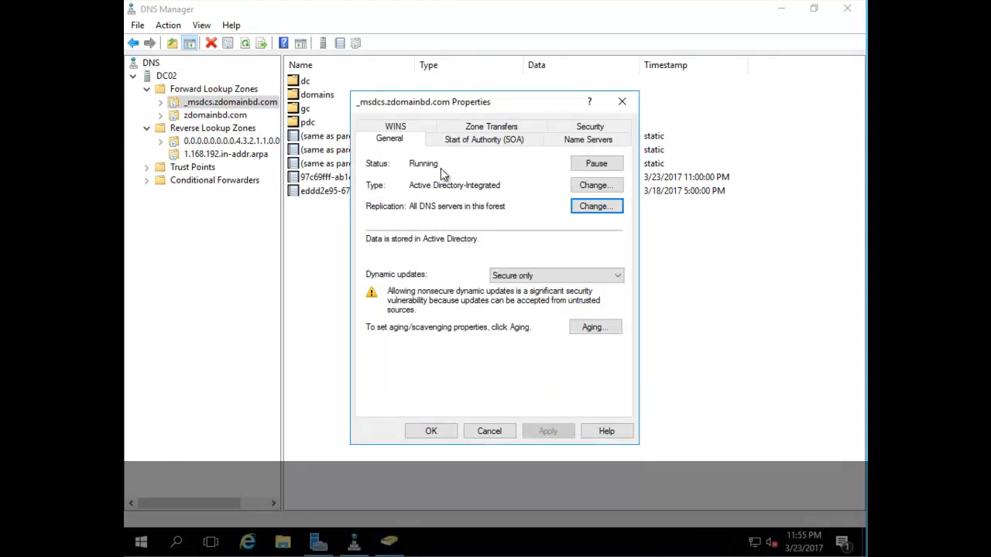
Step: Re-resolve the dc02 name server entry to 192.168.1.51 and apply the change
click(571, 139)
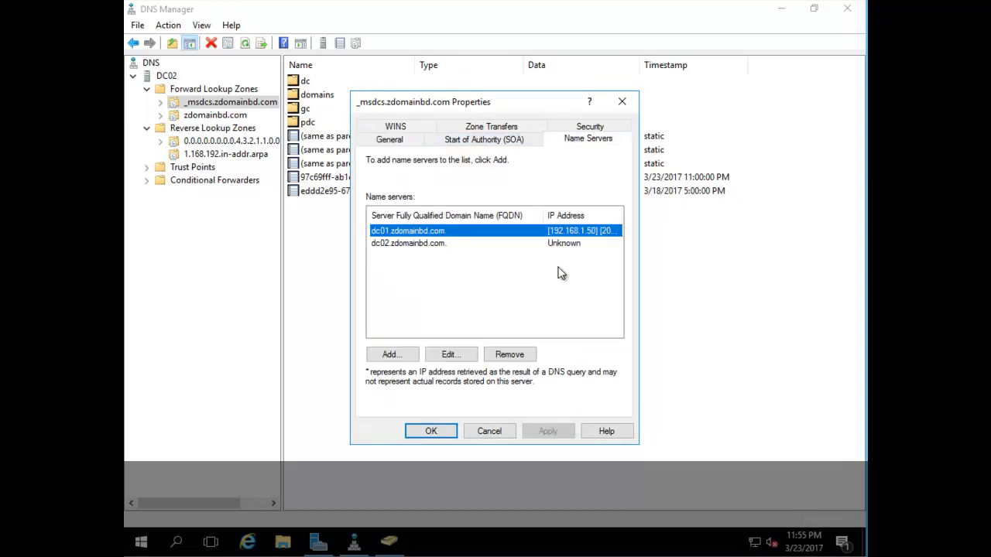
click(563, 243)
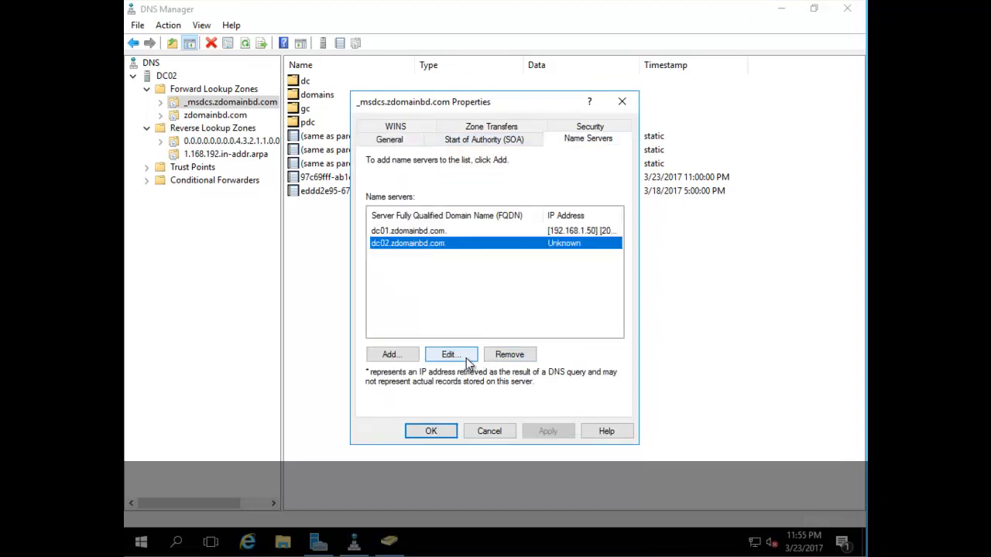
click(448, 356)
click(643, 191)
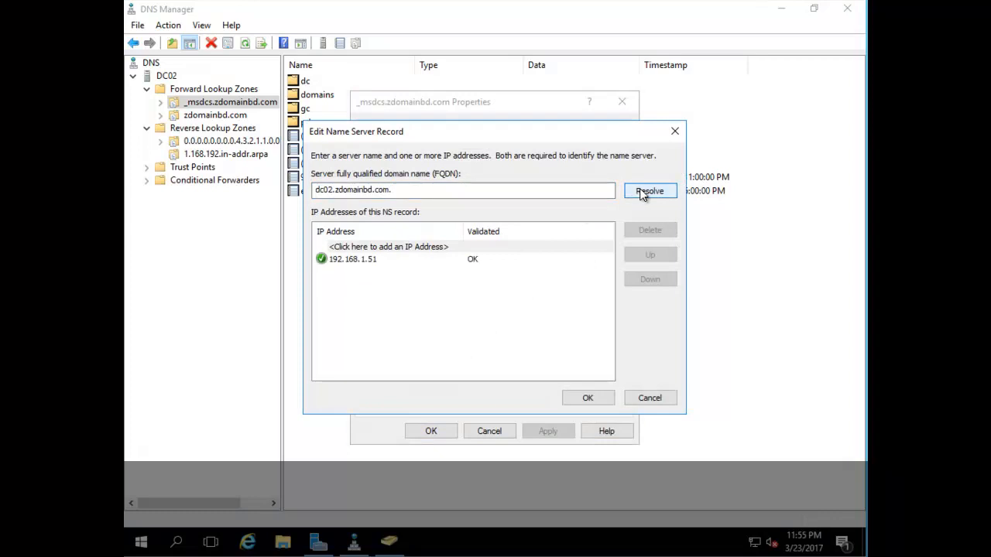
click(582, 401)
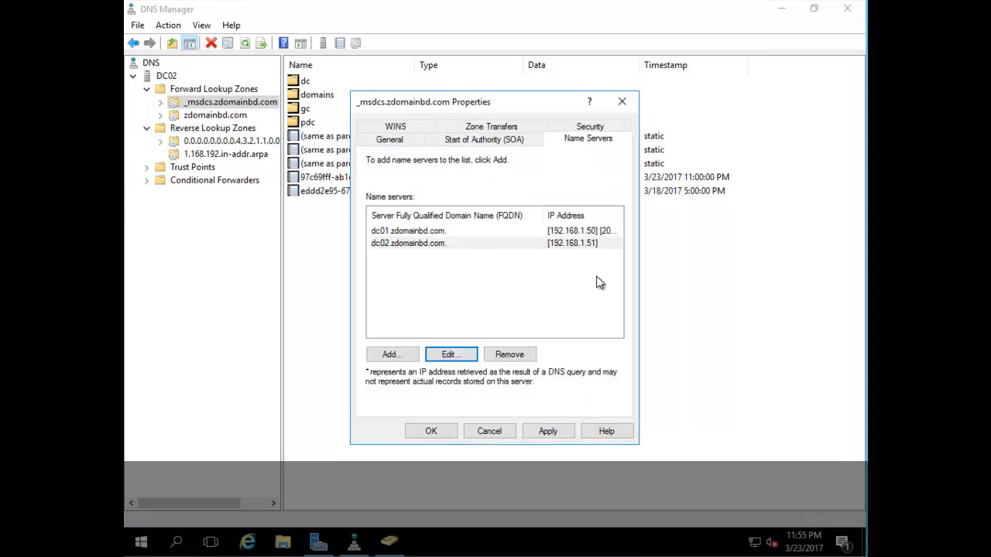
click(547, 430)
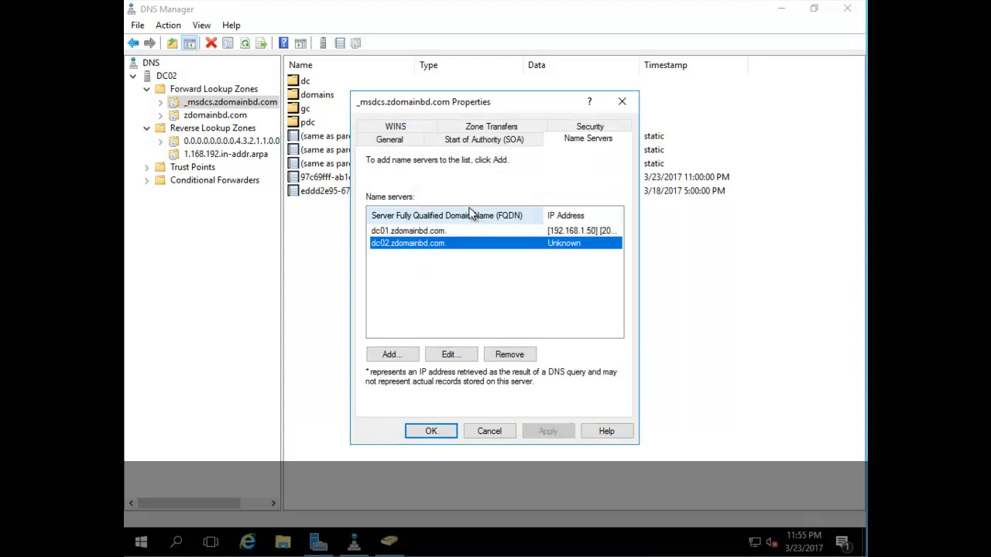
click(393, 140)
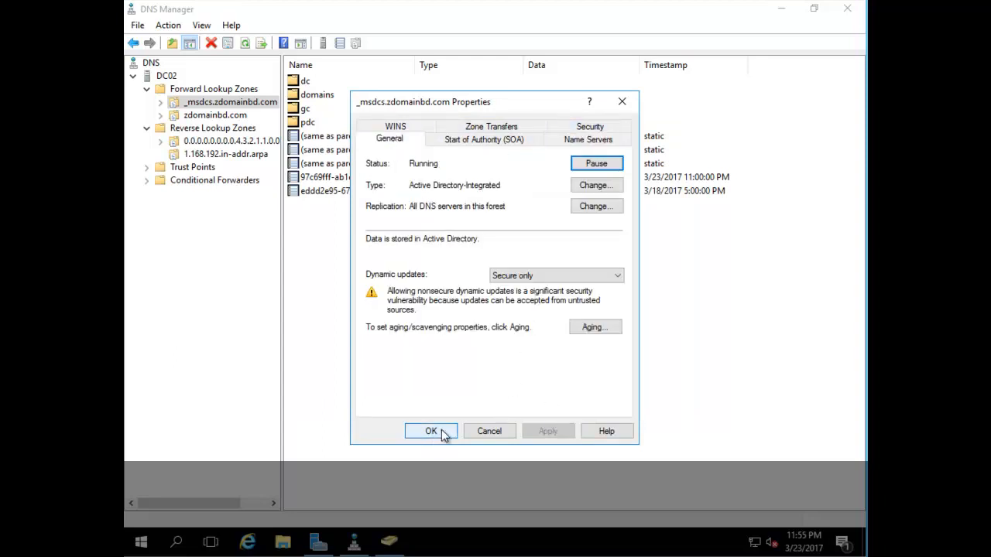
click(431, 431)
Step: Enable scavenging of stale records for all zones in DC02's server aging settings
right_click(166, 80)
click(245, 134)
click(416, 160)
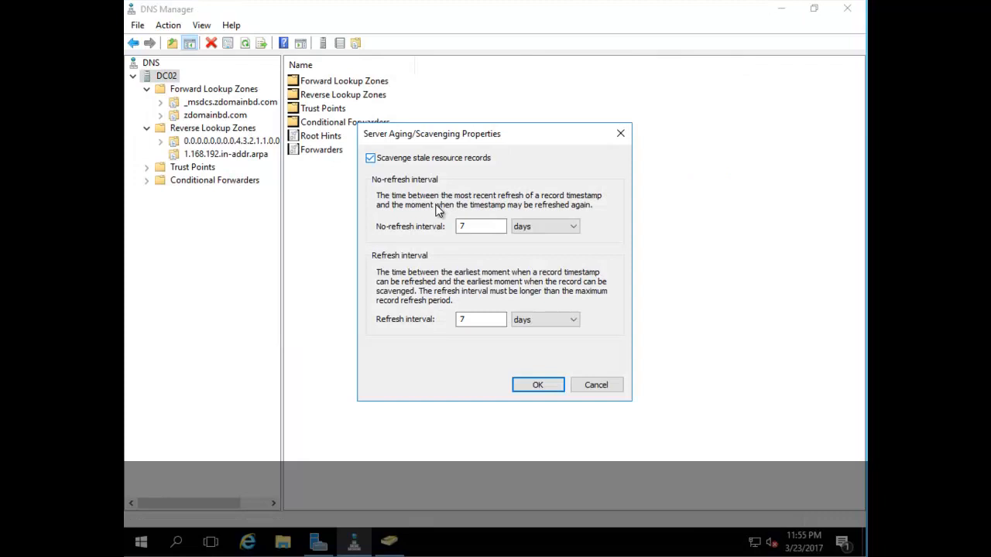
click(528, 385)
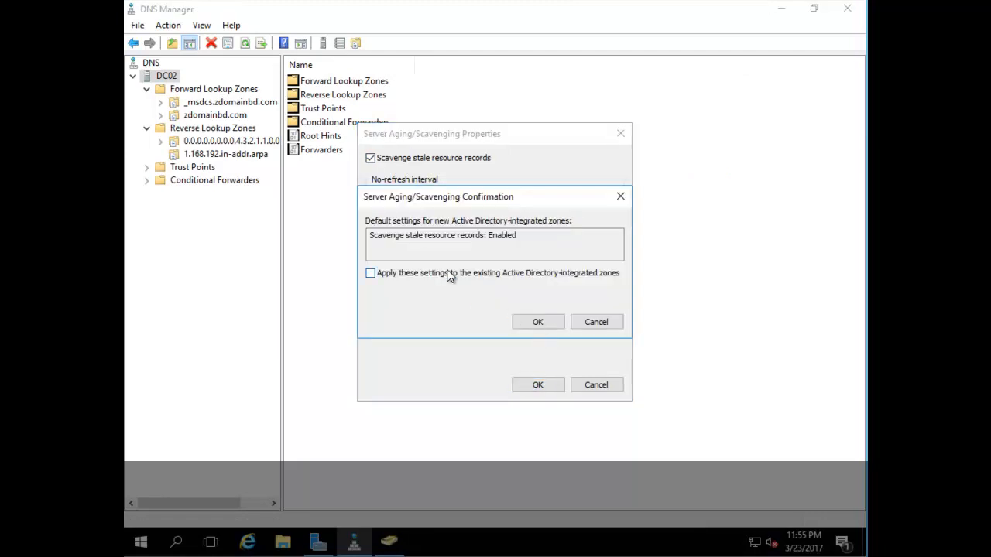
click(538, 321)
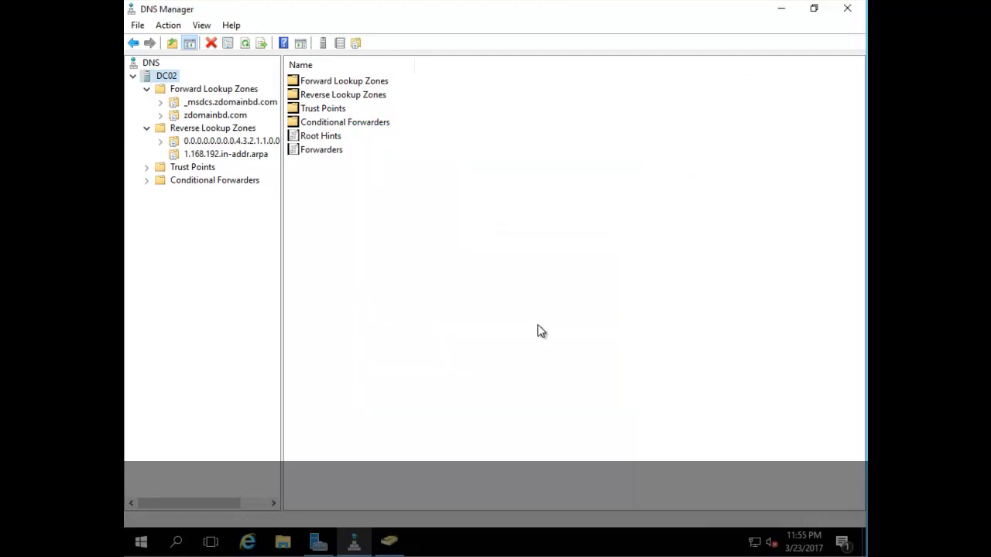
Step: Check the zdomainbd.com zone's aging and replication scope settings, leaving them unchanged
click(209, 116)
right_click(213, 115)
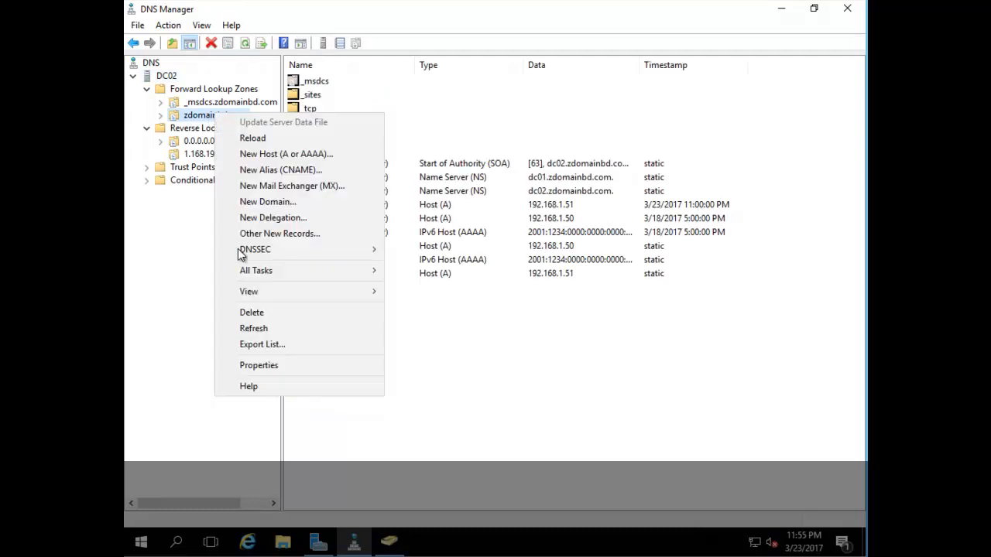
click(310, 364)
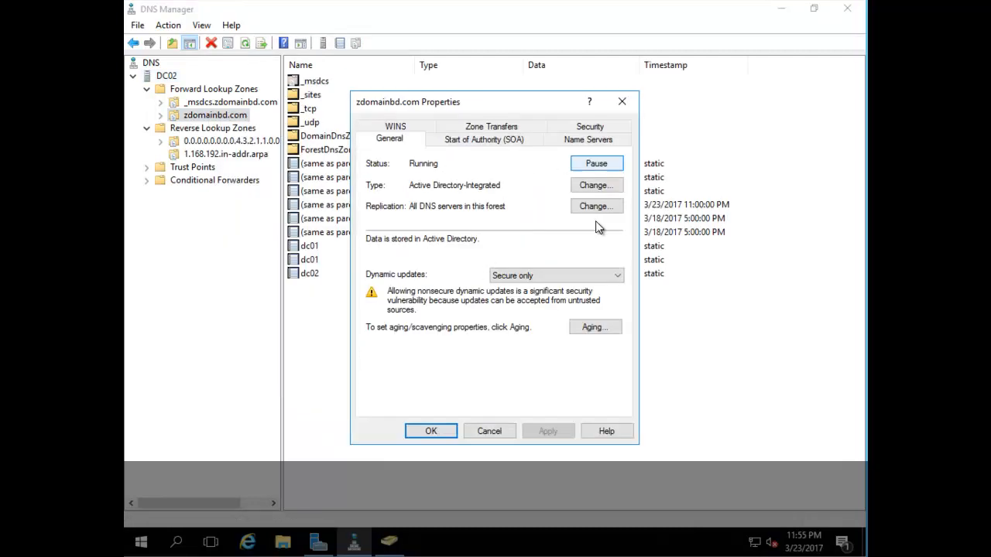
click(593, 327)
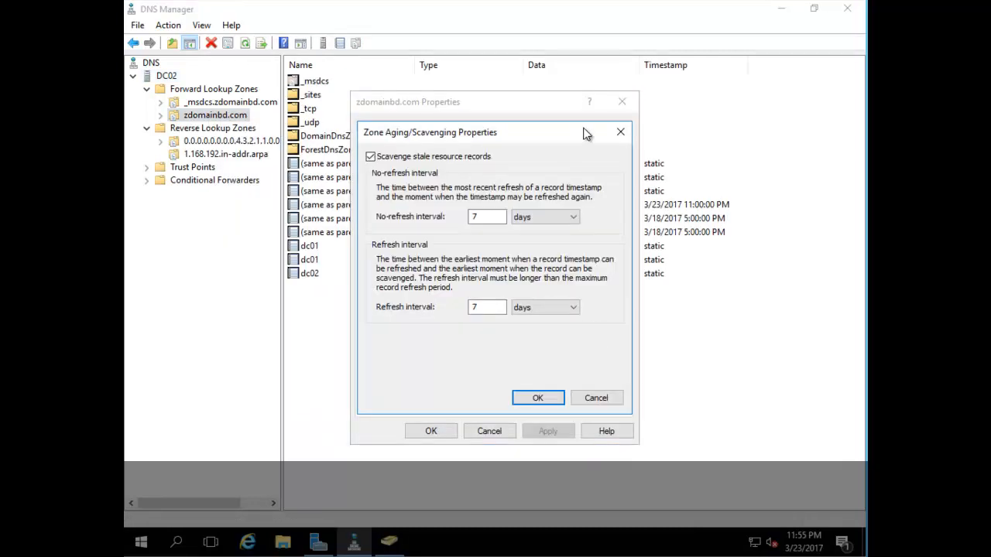
click(619, 128)
click(596, 206)
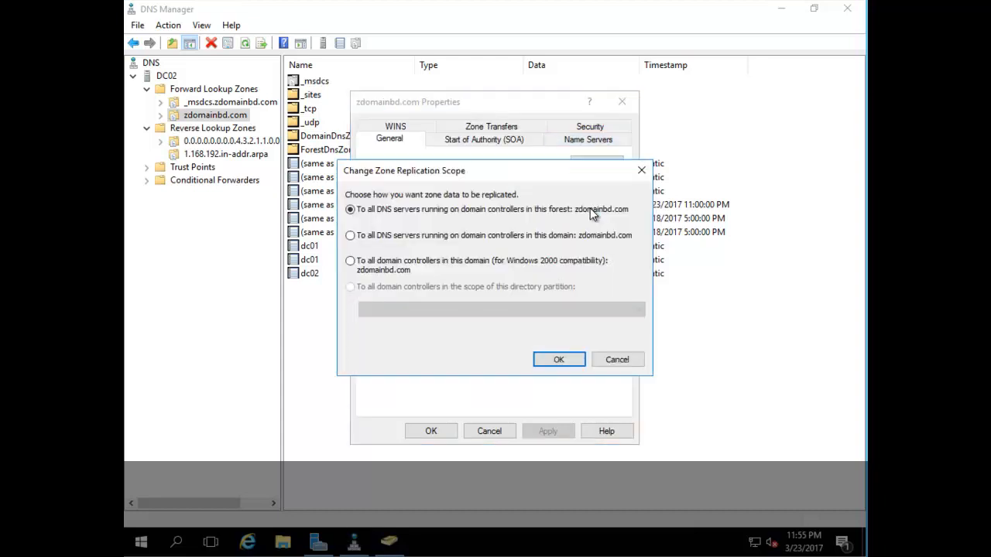
click(641, 172)
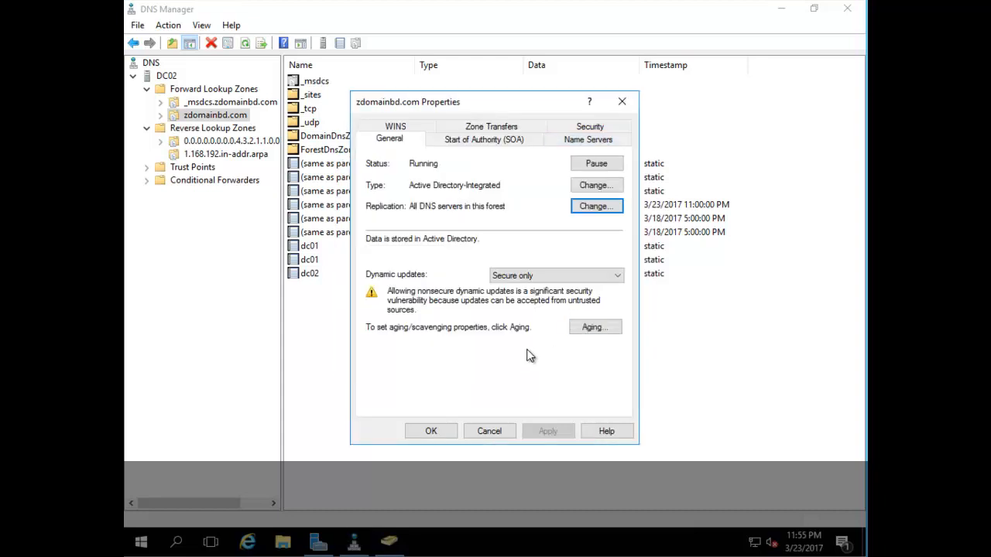
Step: Confirm dc02 at 192.168.1.51 as a zdomainbd.com name server, then select the IPv6 reverse zone
click(590, 139)
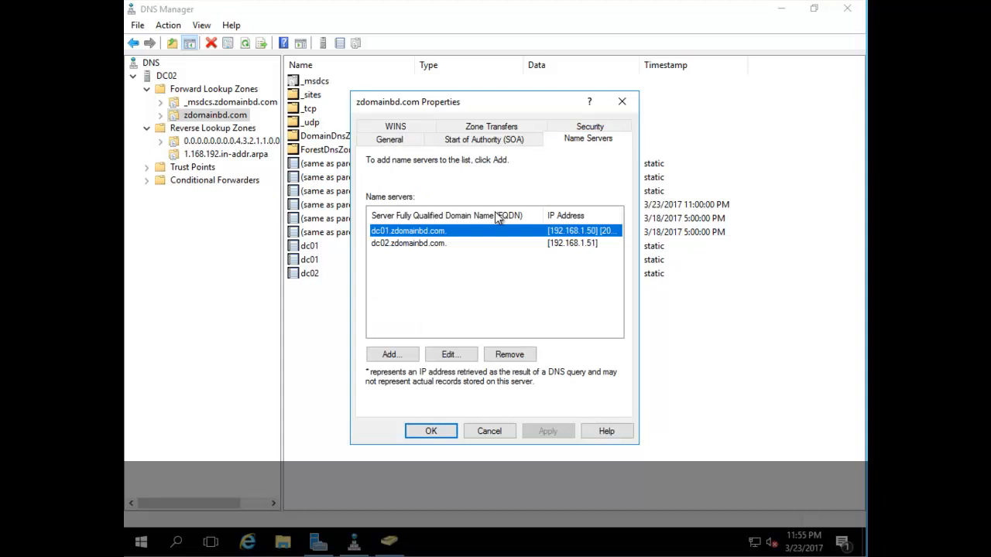
click(565, 246)
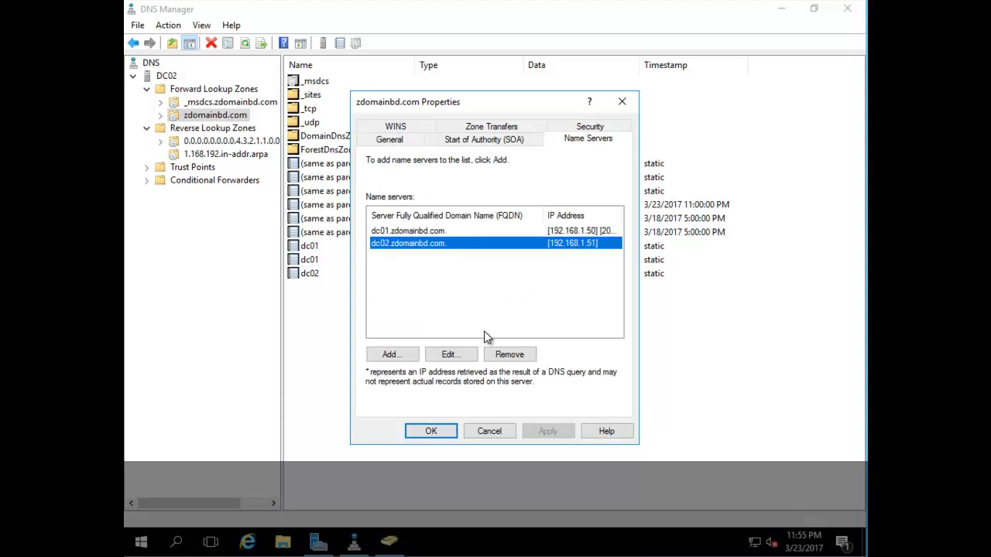
click(450, 354)
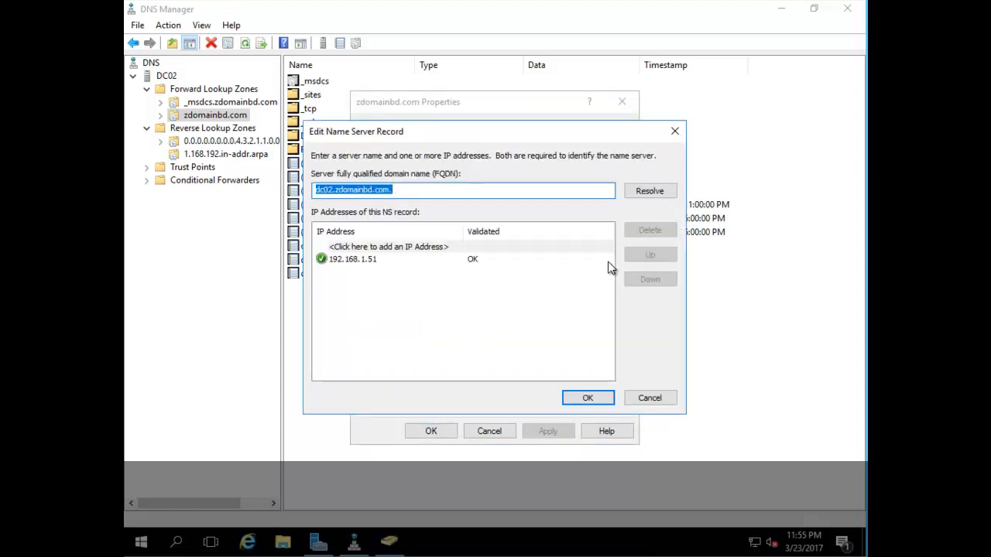
click(584, 398)
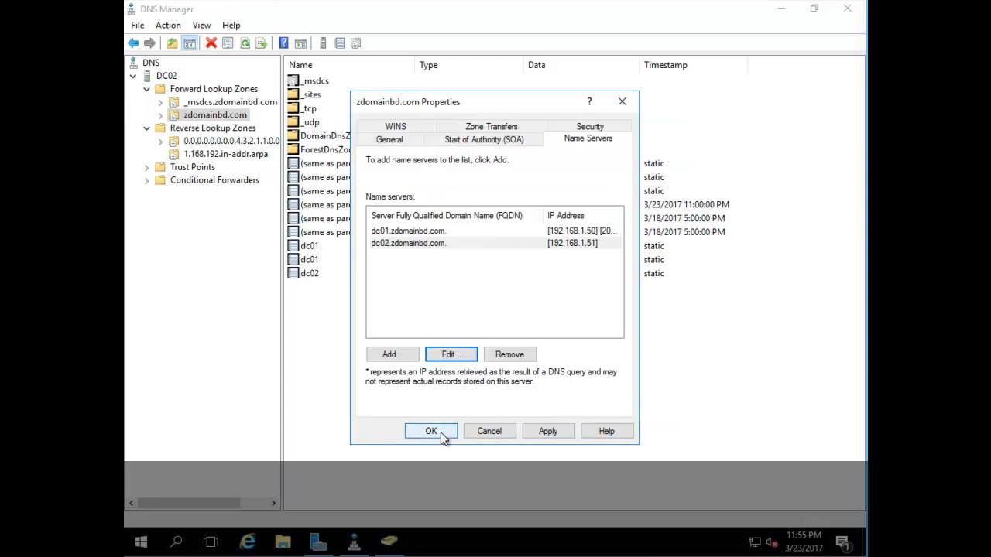
click(440, 432)
click(215, 143)
right_click(212, 142)
Step: In the ip6.arpa zone's name servers, re-resolve dc02.zdomainbd.com's address, apply, and close the properties
click(304, 361)
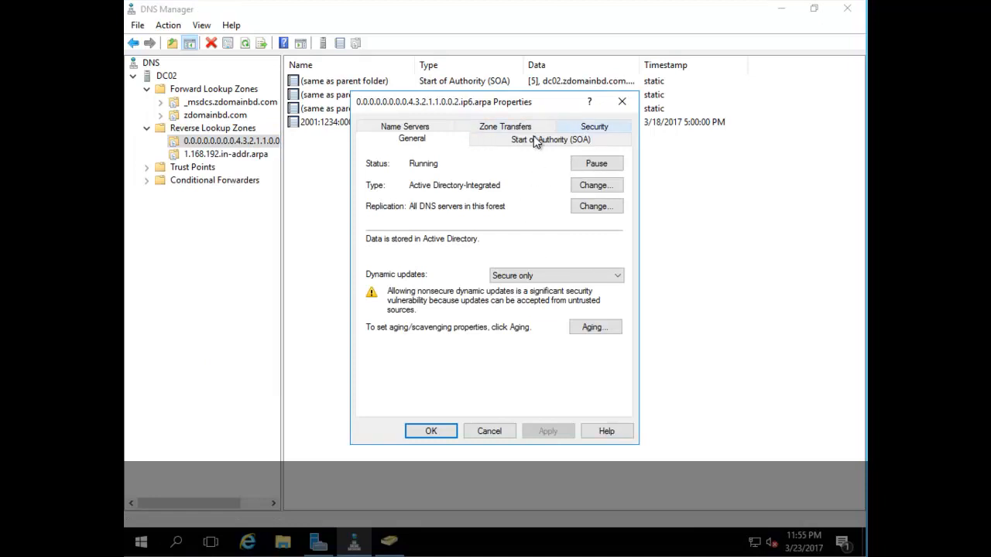
click(410, 128)
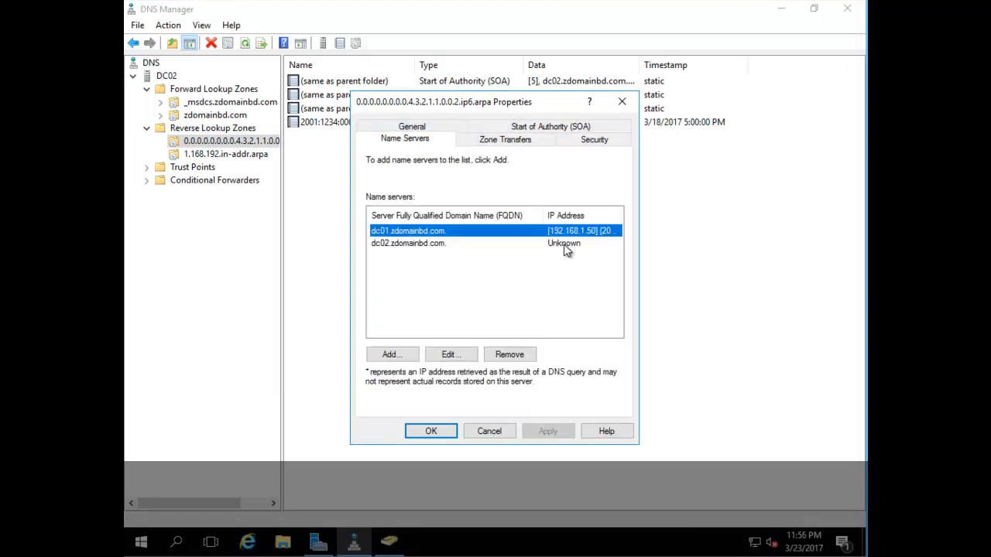
click(563, 244)
click(459, 357)
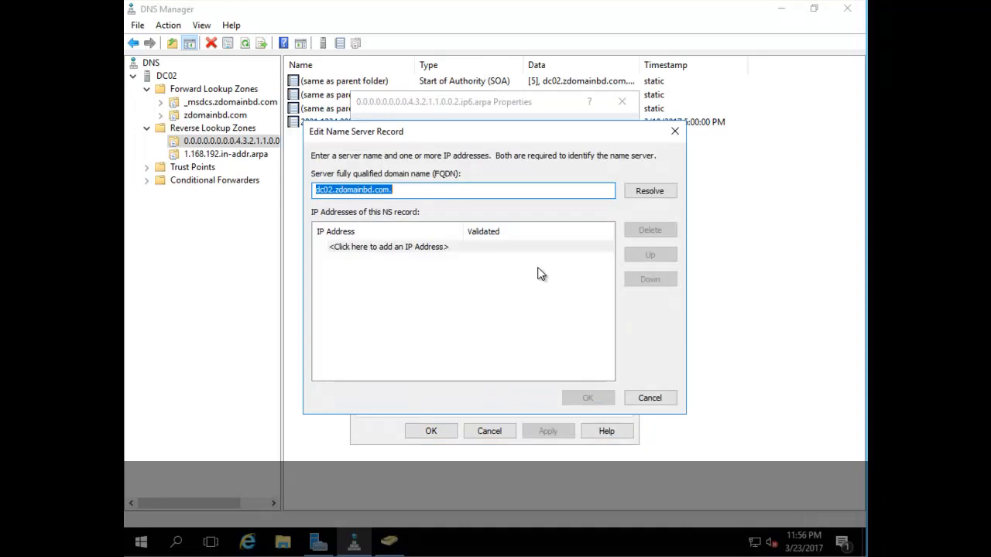
click(650, 192)
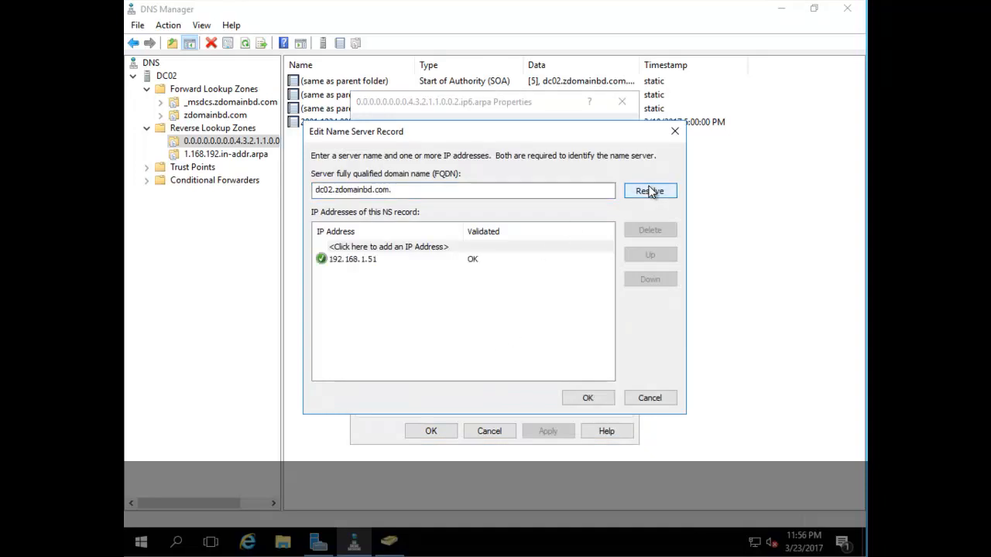
click(590, 397)
click(548, 431)
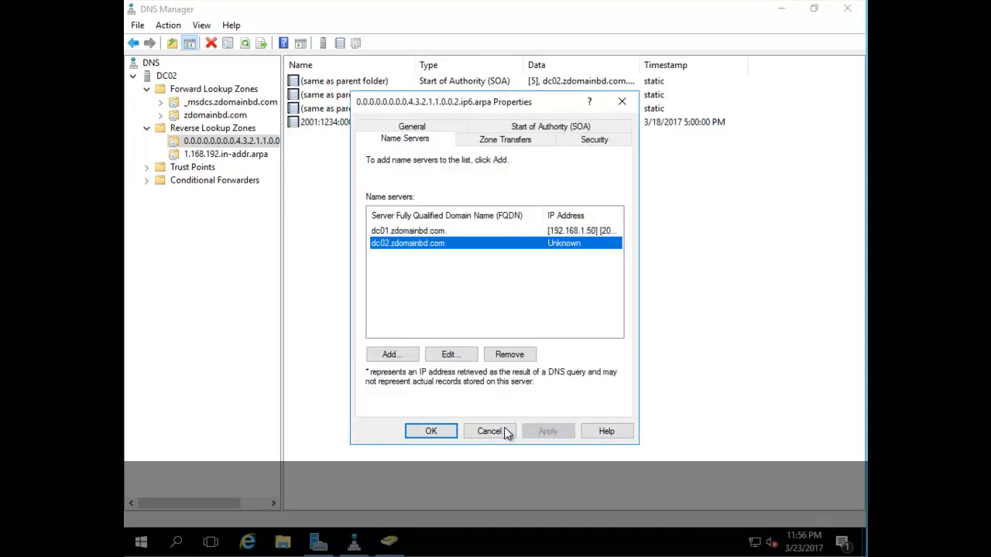
click(416, 126)
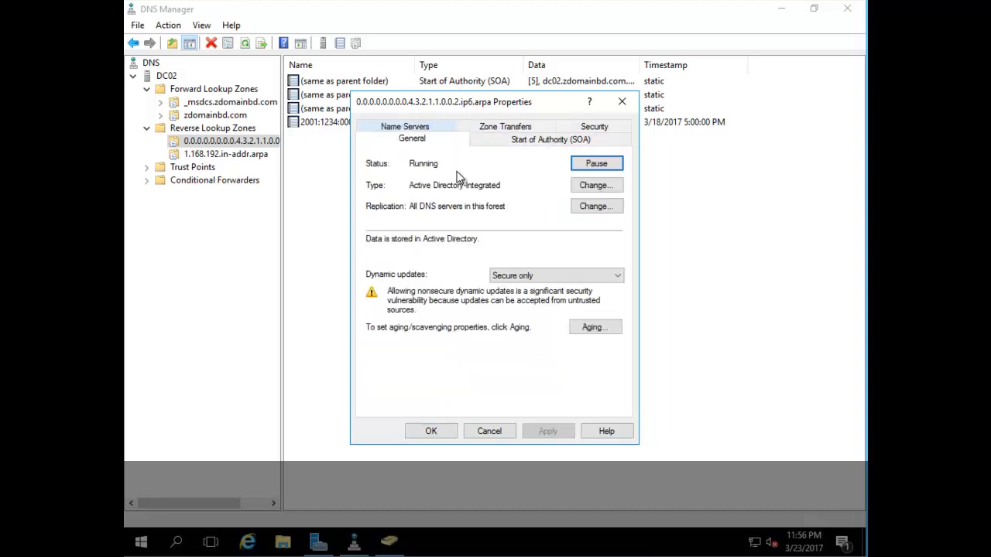
click(431, 431)
Step: Keep the 1.168.192.in-addr.arpa zone replicating to all DNS servers in the forest and review its zone transfer settings
click(248, 157)
right_click(248, 157)
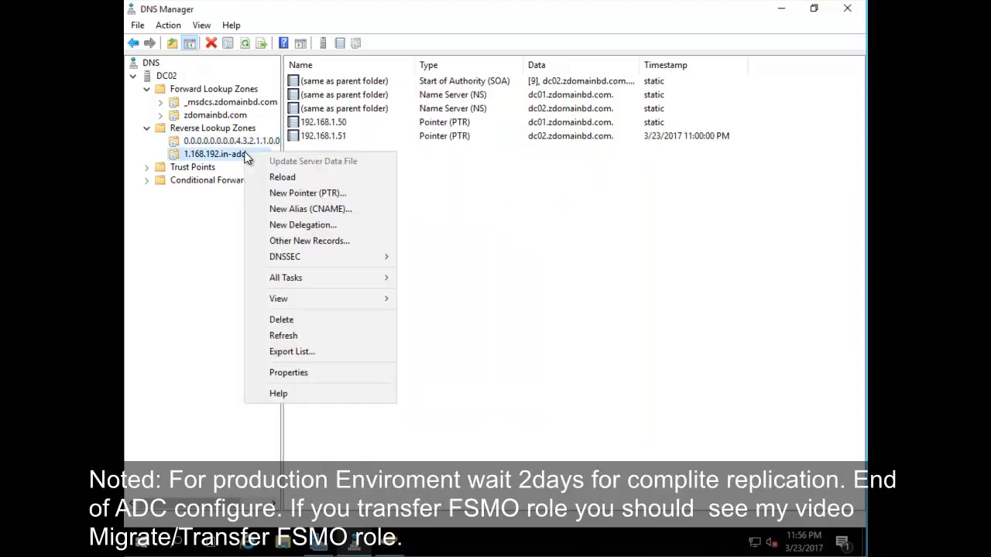
click(316, 372)
click(594, 206)
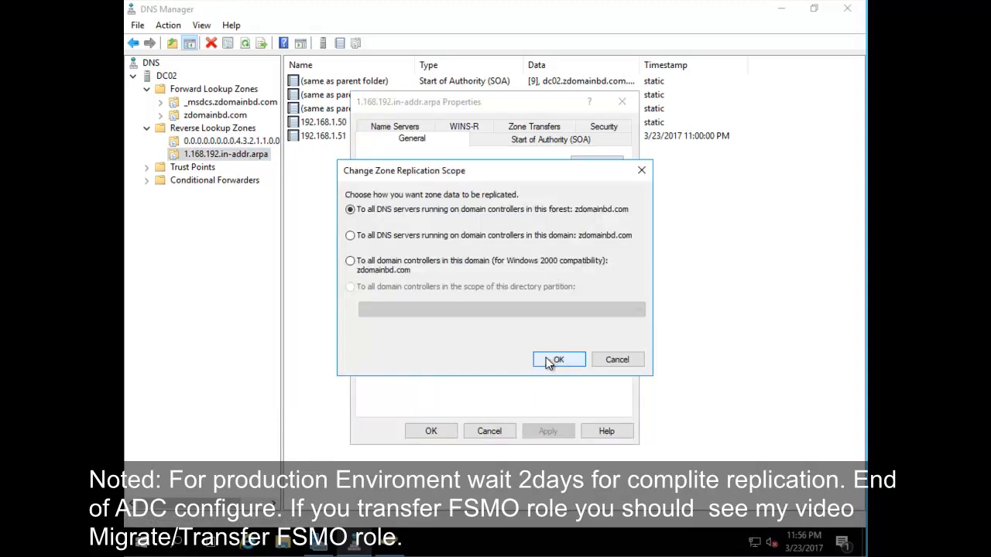
click(548, 361)
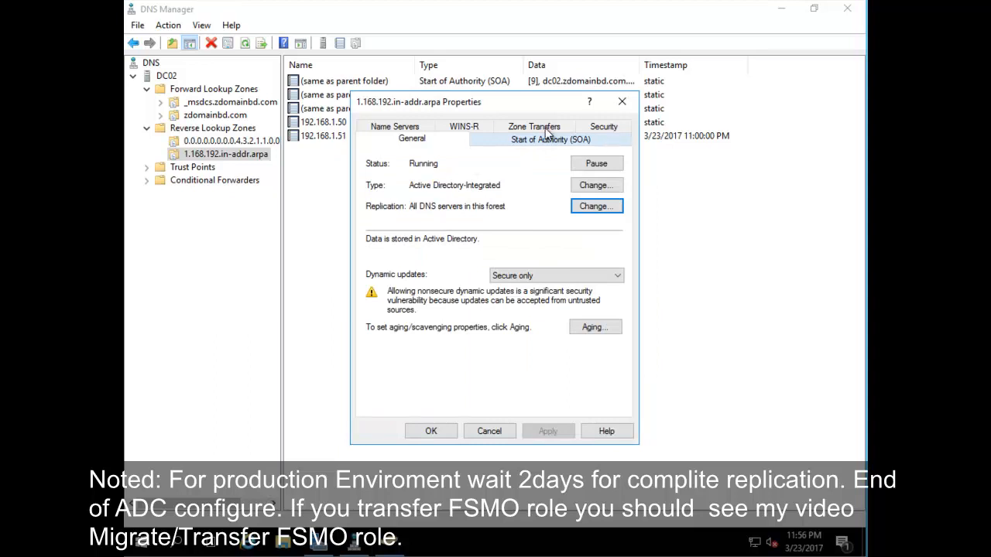
click(521, 130)
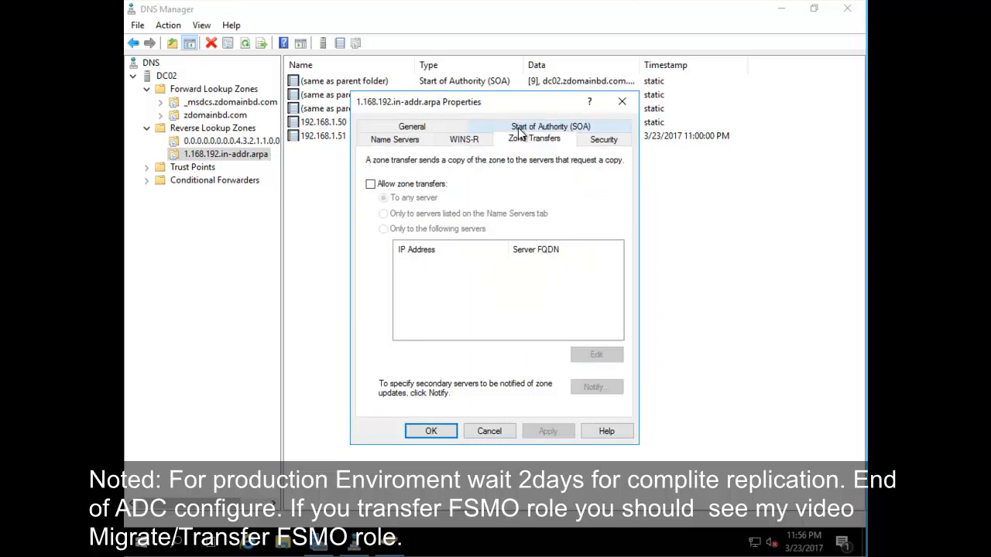
click(411, 129)
Step: Re-resolve the dc02 name server record to 192.168.1.51 and apply the zone's properties
click(404, 128)
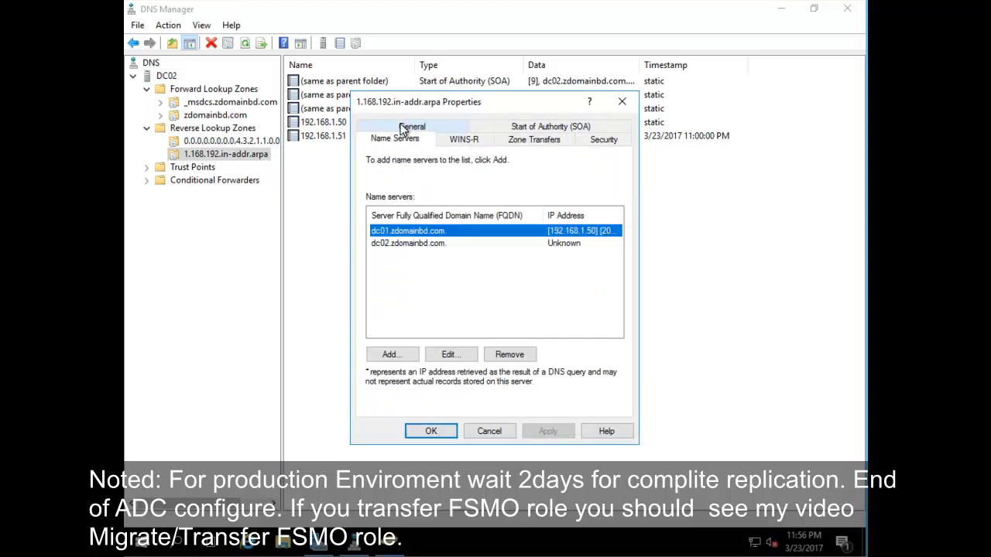
click(564, 245)
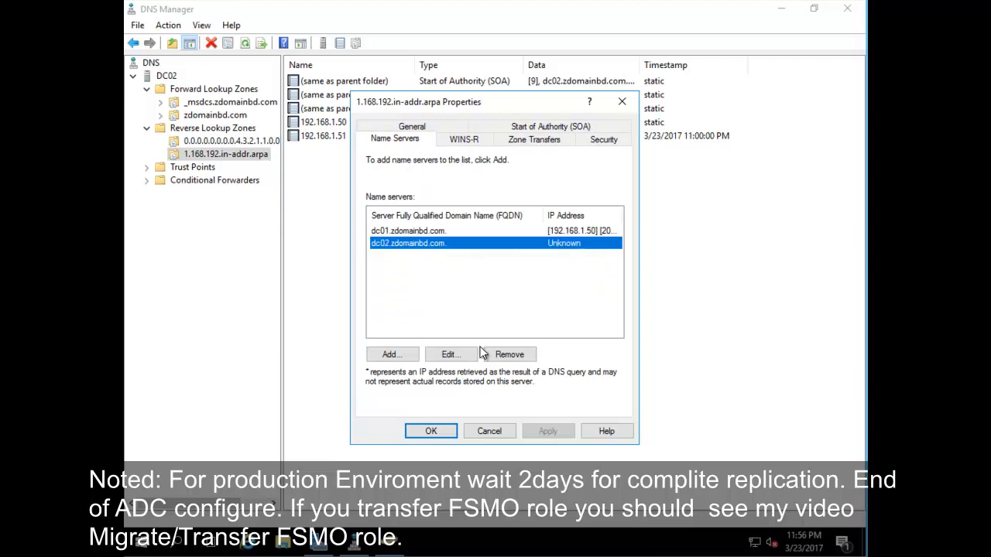
click(451, 355)
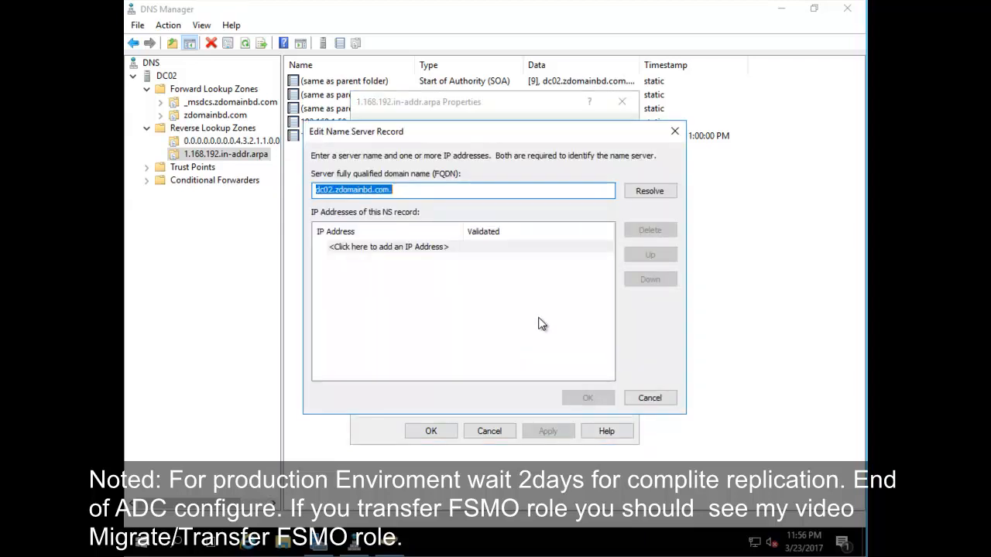
click(650, 192)
click(588, 397)
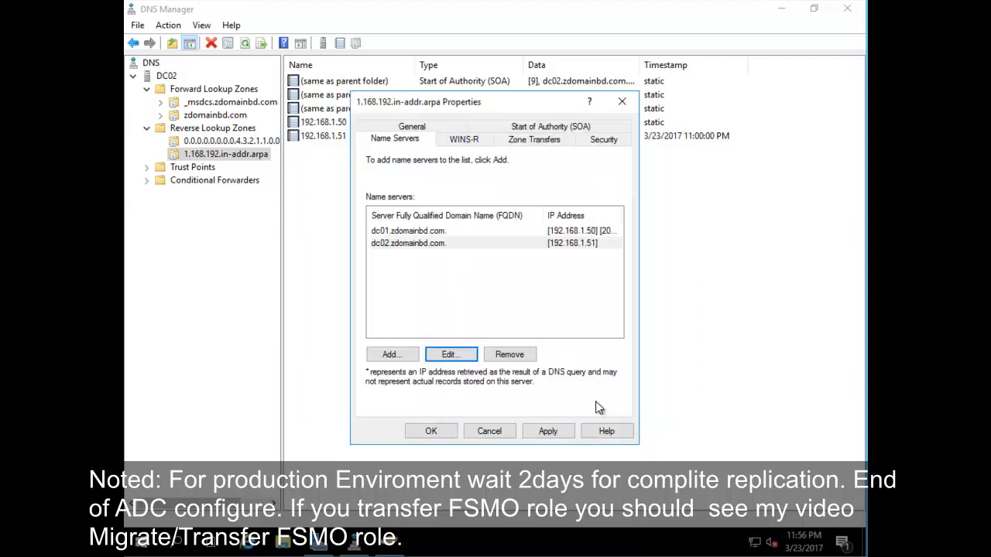
click(551, 432)
click(431, 432)
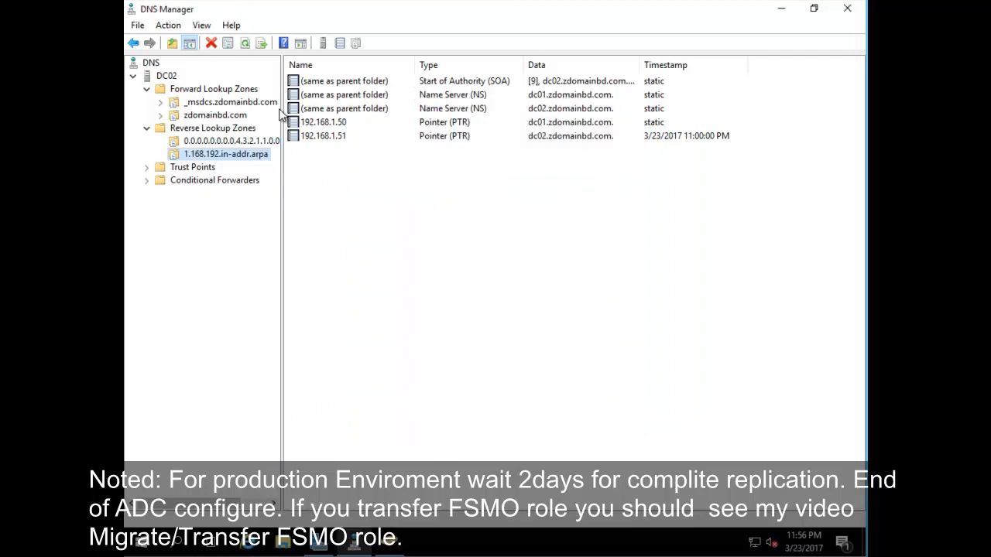
Step: Restart DC02's DNS Server service, close DNS Manager, and expand zdomainbd.com in Active Directory Users and Computers
click(163, 76)
right_click(160, 76)
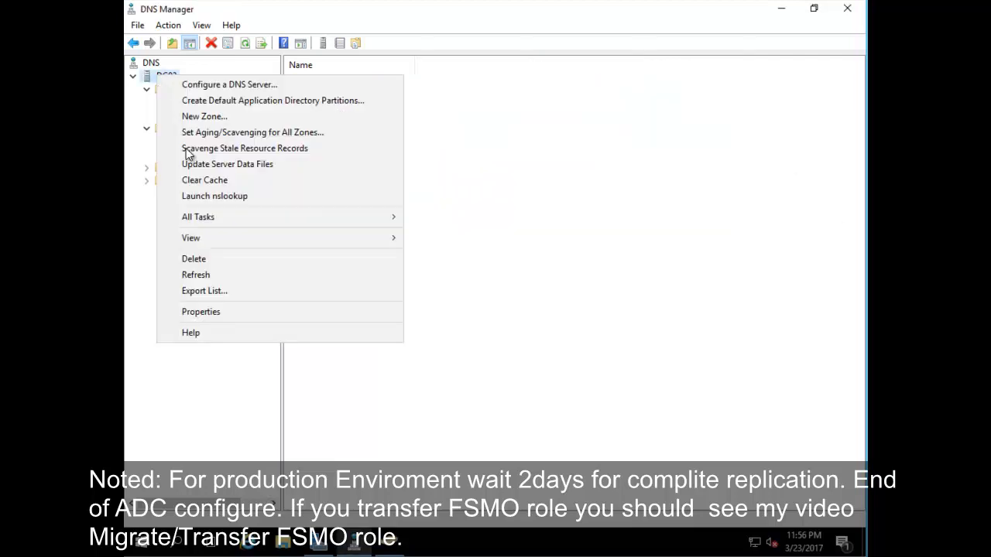
click(235, 182)
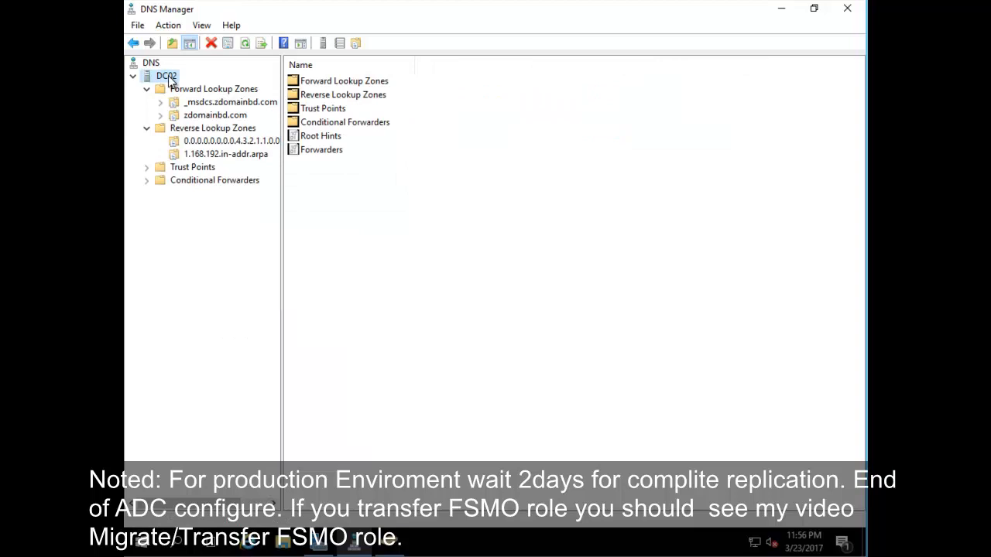
right_click(169, 78)
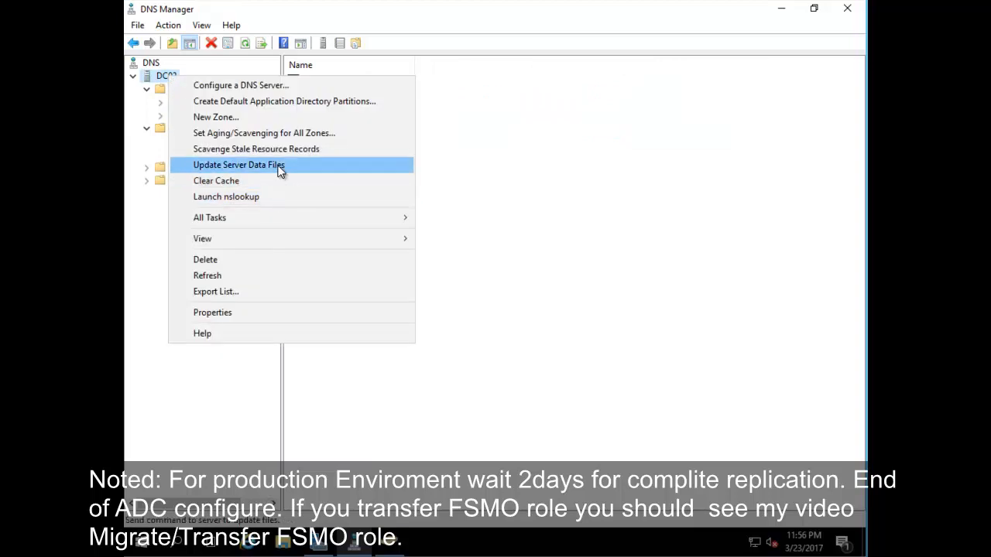
mouse_move(295, 220)
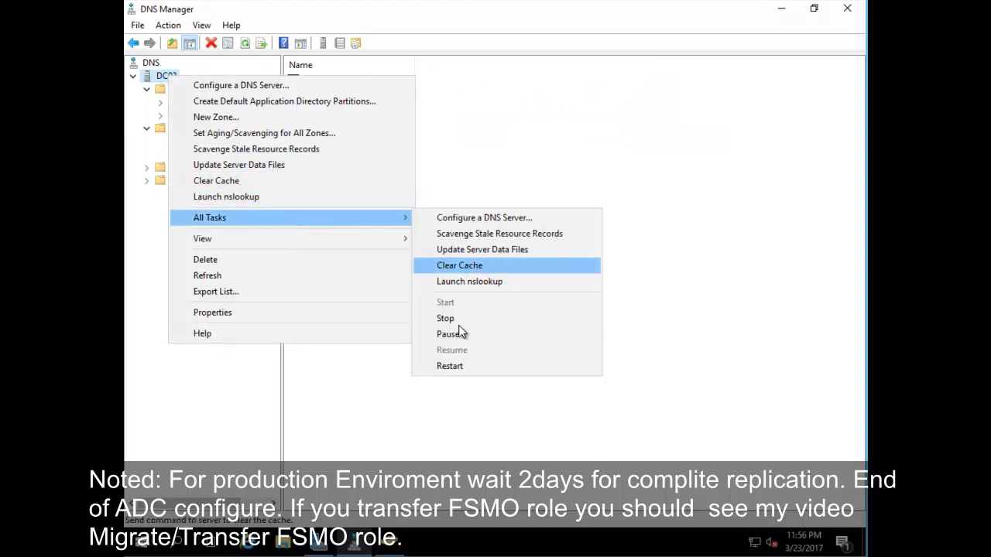
click(458, 367)
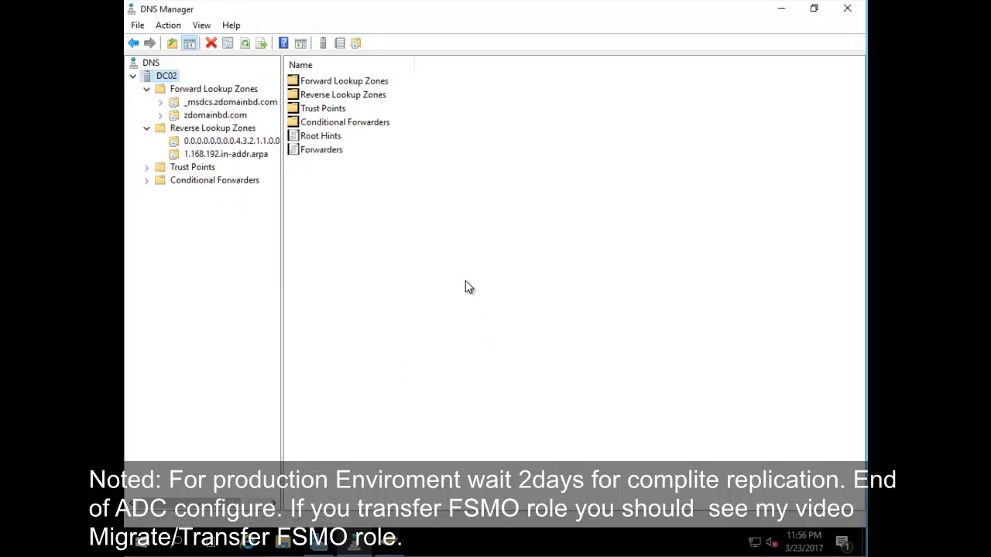
click(849, 10)
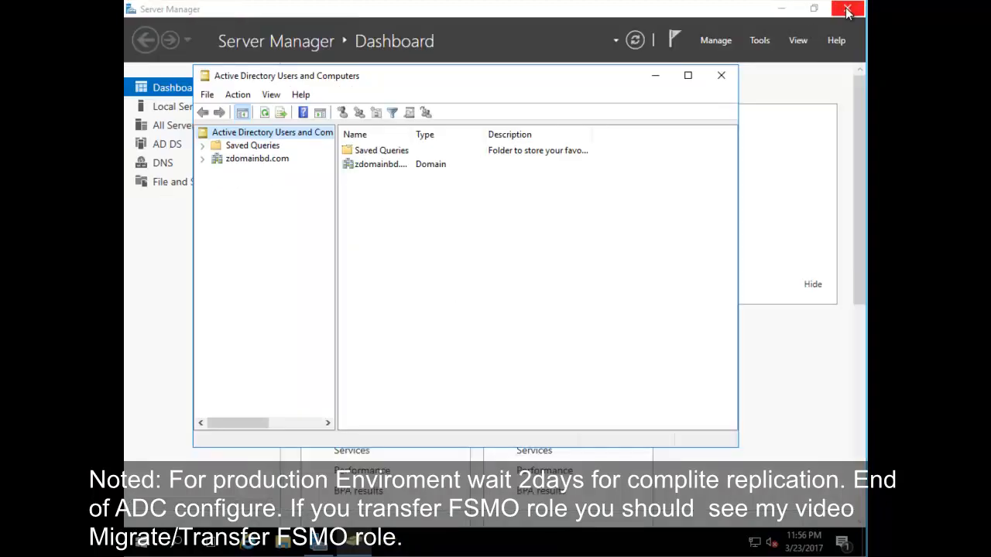
click(204, 160)
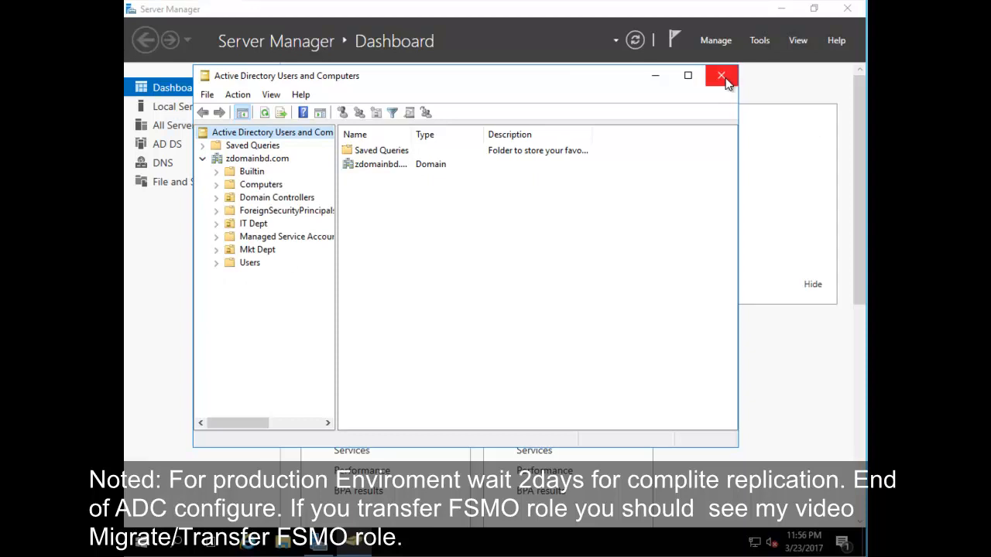